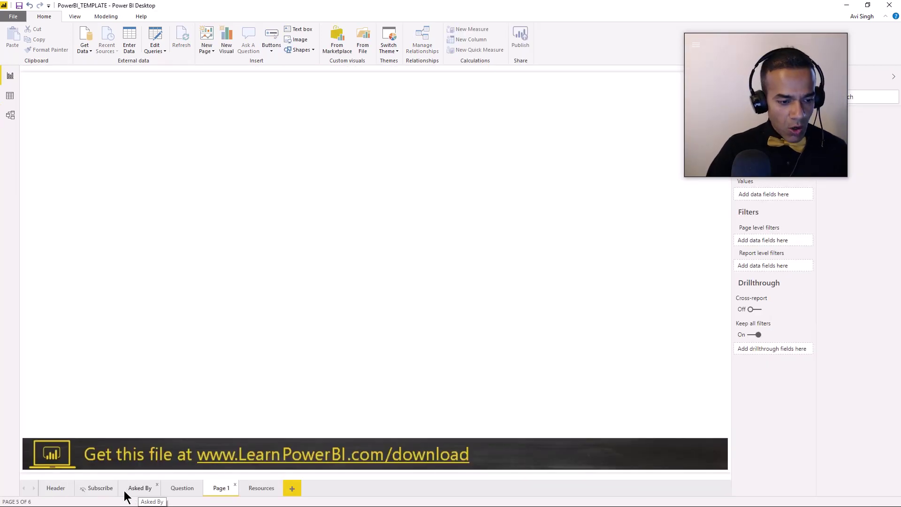
Browse the Asked By, Resources and Subscribe report pages, then reposition the activity table in the model diagram
left_click(138, 491)
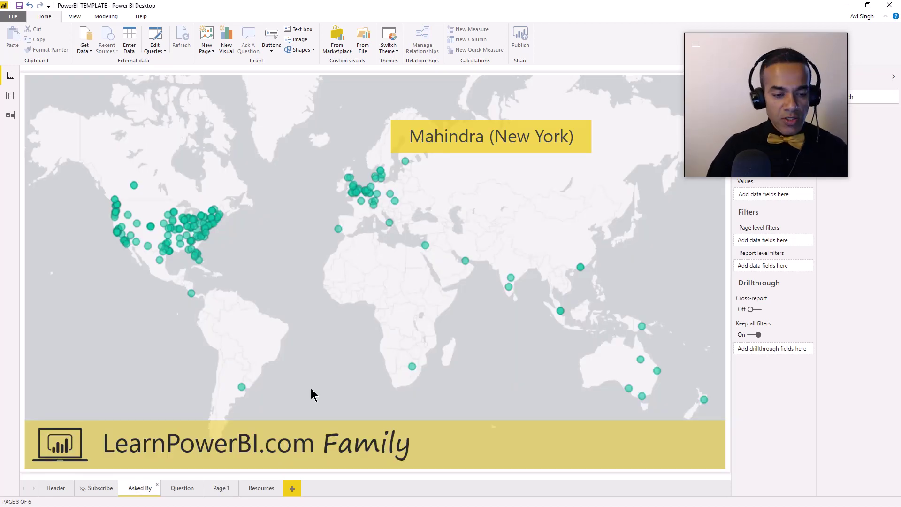
left_click(267, 490)
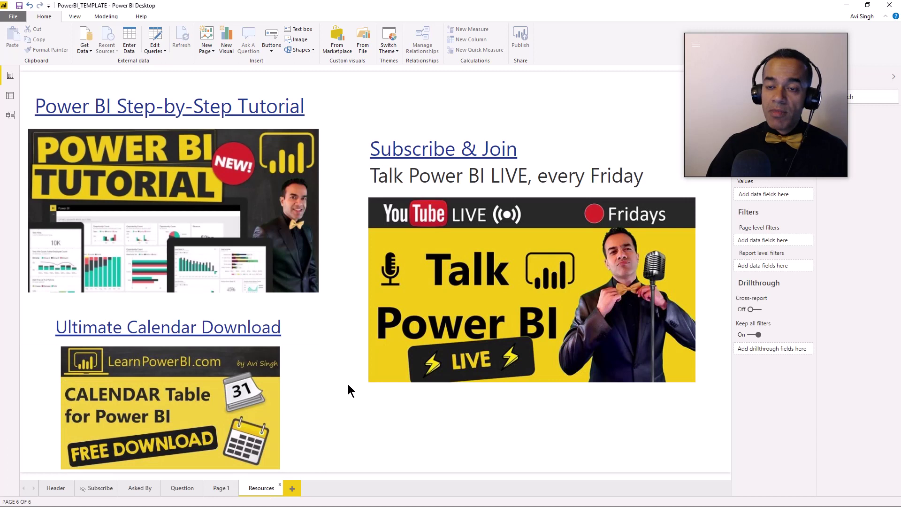
left_click(102, 491)
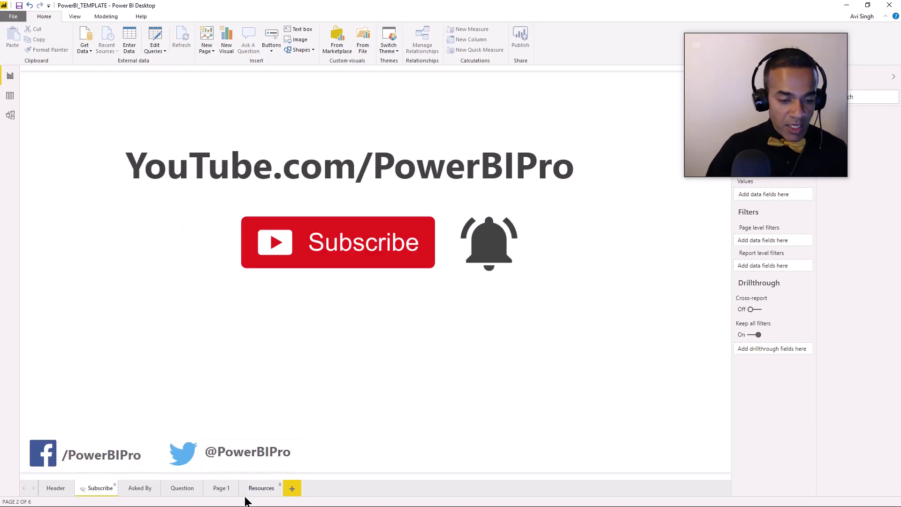
left_click(260, 490)
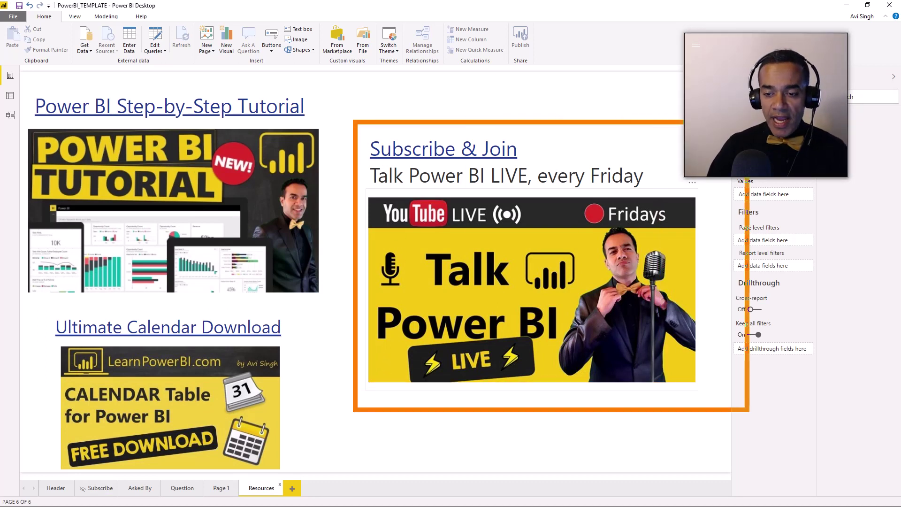
key("Escape")
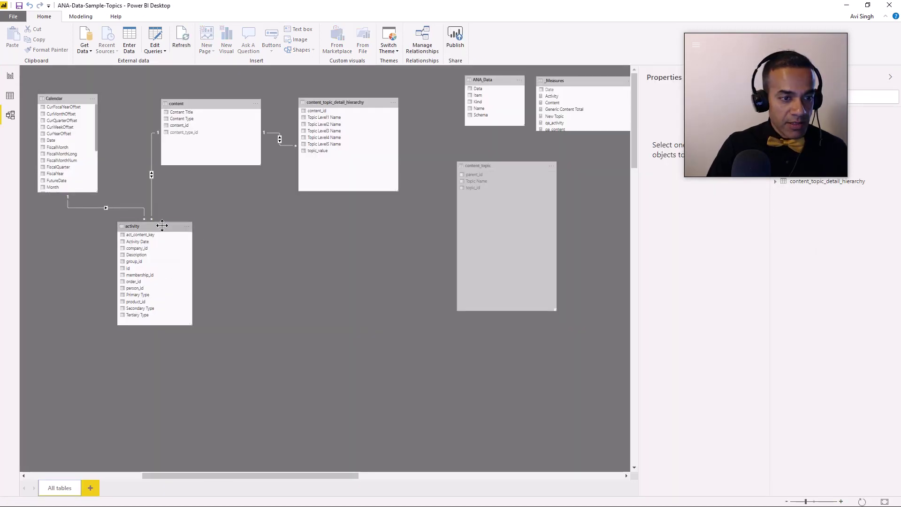
left_click_drag(162, 228, 169, 227)
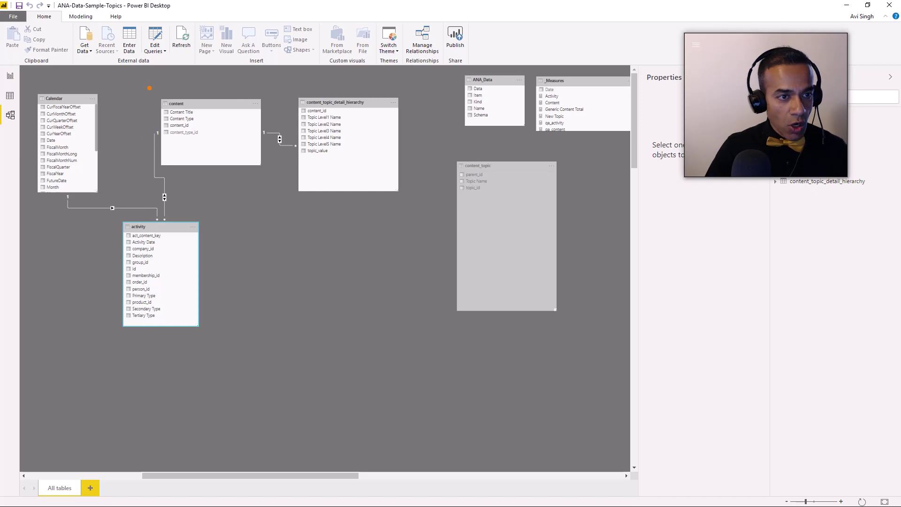
Rearrange tables in the model diagram, then switch to the TalkPowerBI_Notes Word document
mouse_move(149, 88)
left_mouse_down()
mouse_move(270, 150)
mouse_move(270, 160)
left_mouse_up()
left_click_drag(113, 216, 194, 345)
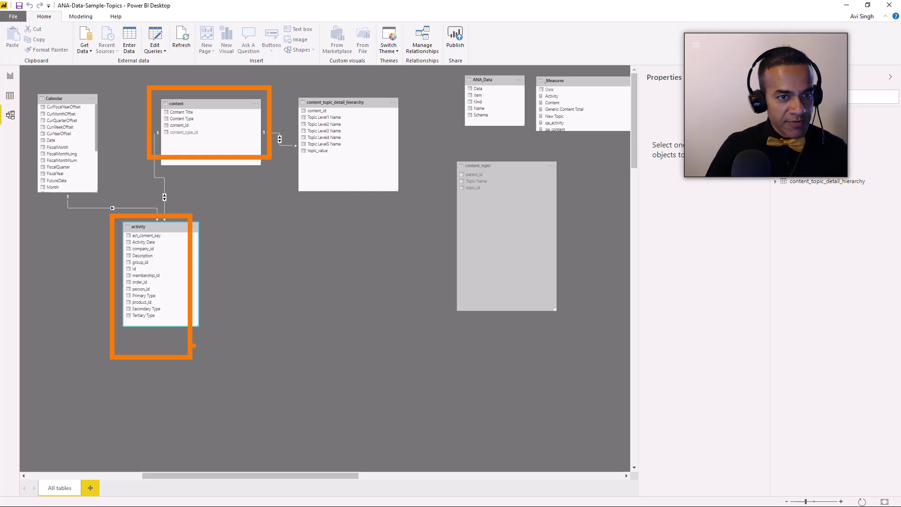
left_click_drag(288, 89, 401, 195)
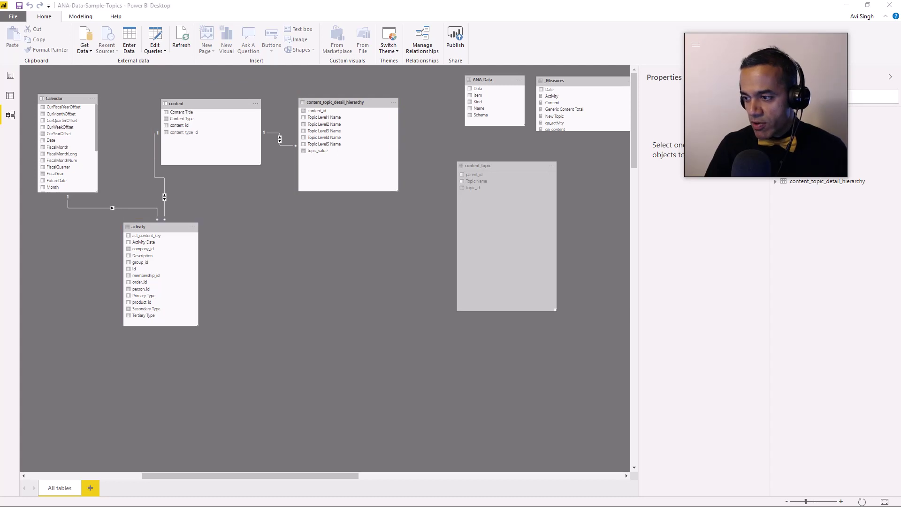
key("alt+Tab")
Highlight 'Blog, Videos' in the notes' Content bullet, then return to the Power BI template
left_click(221, 177)
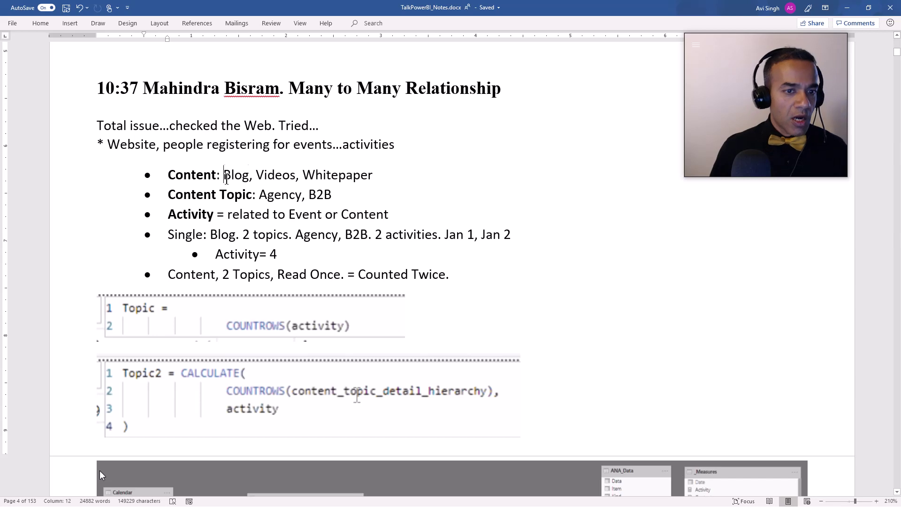
key("ctrl+shift+Right")
key("ctrl+shift+Right")
key("shift+Right")
key("shift+Right")
key("shift+Right")
key("shift+Right")
key("shift+Right")
key("shift+Right")
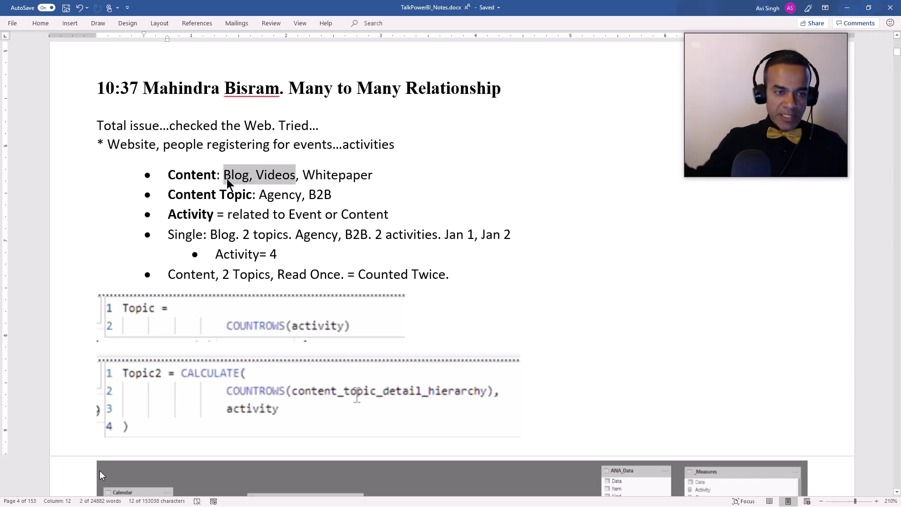
key("Right")
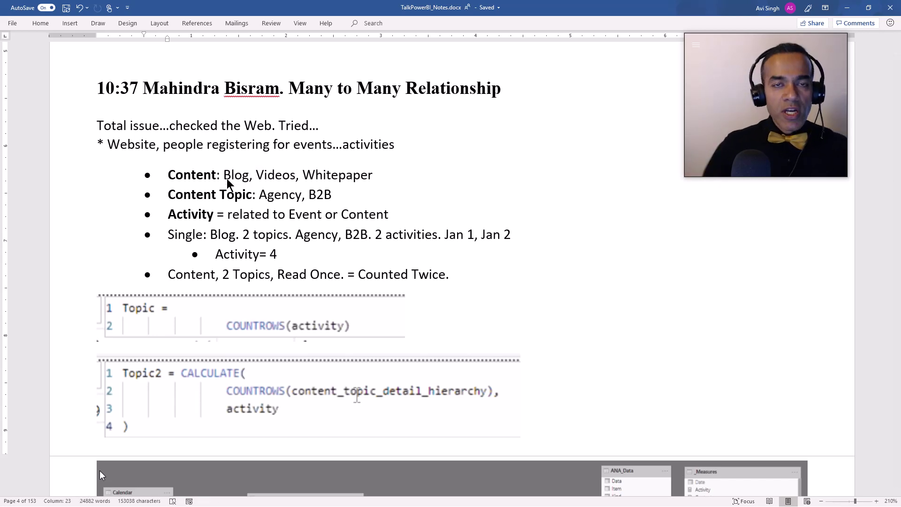
key("Home")
key("ctrl+Right")
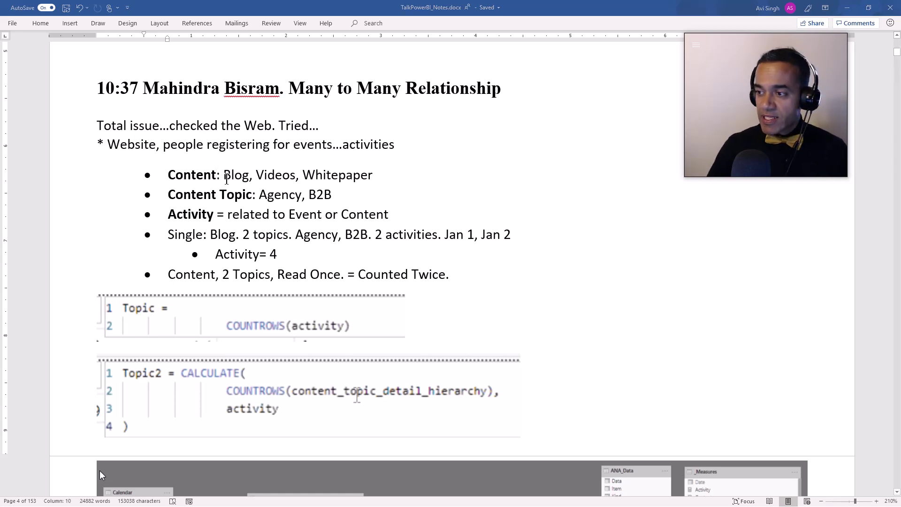
key("alt+Tab")
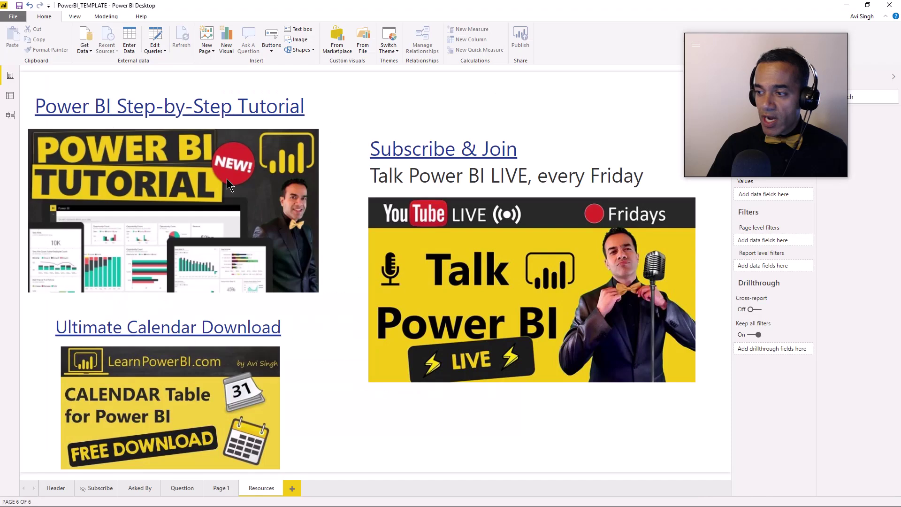
Show the template's Page 1, glance at the ANA-Data-Sample-Topics model, then return to the Word notes
left_click(213, 491)
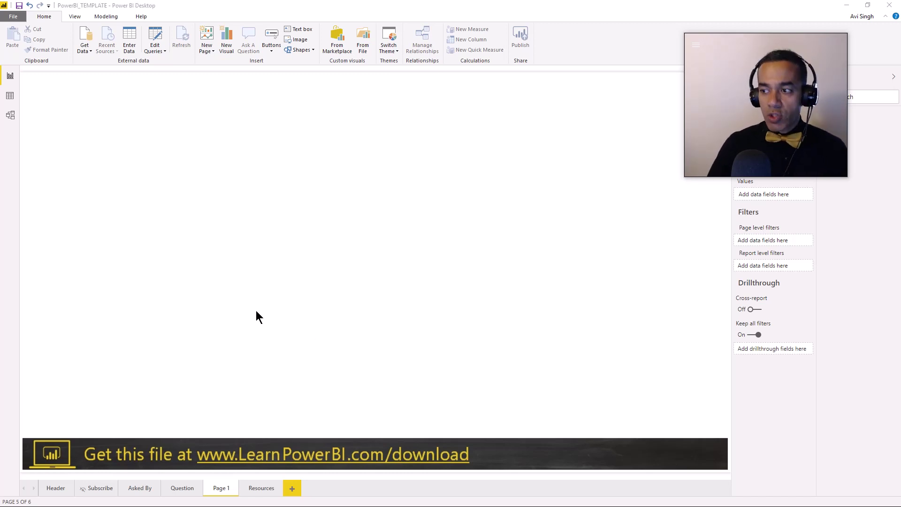
key("alt+Tab")
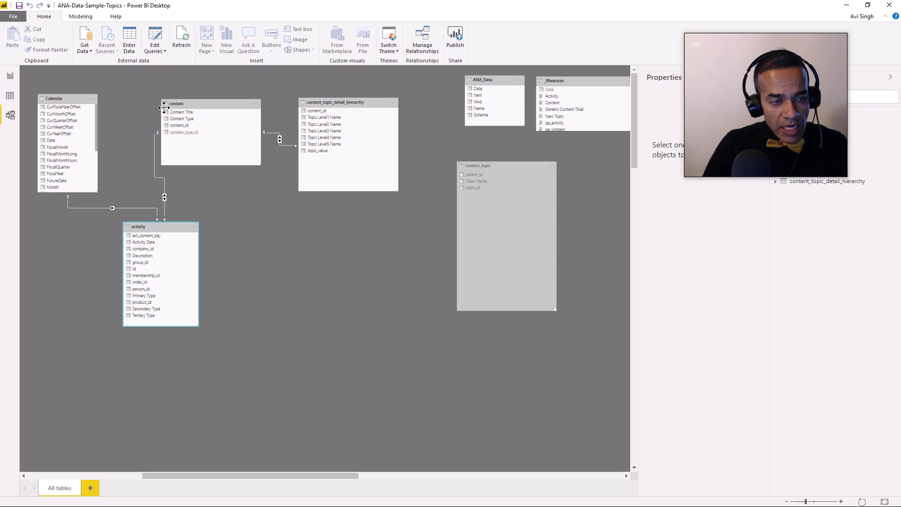
key("alt+Tab")
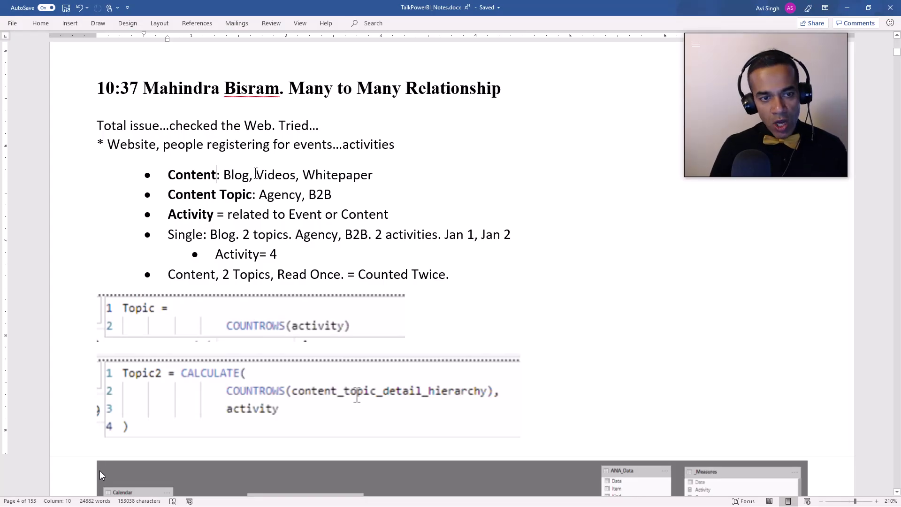
Step through the Content bullet, selecting 'Blog,' and then 'Videos', before returning to Power BI
key("ctrl+Right")
key("ctrl+Right")
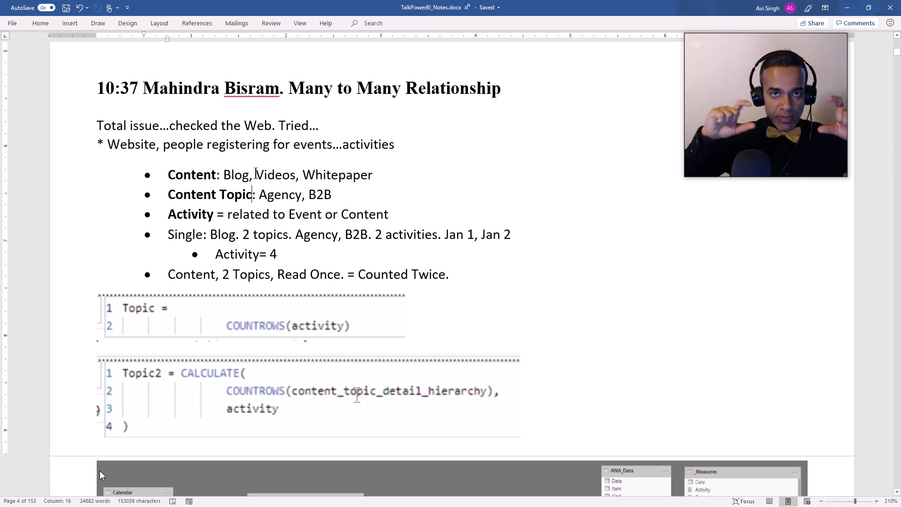
key("Right")
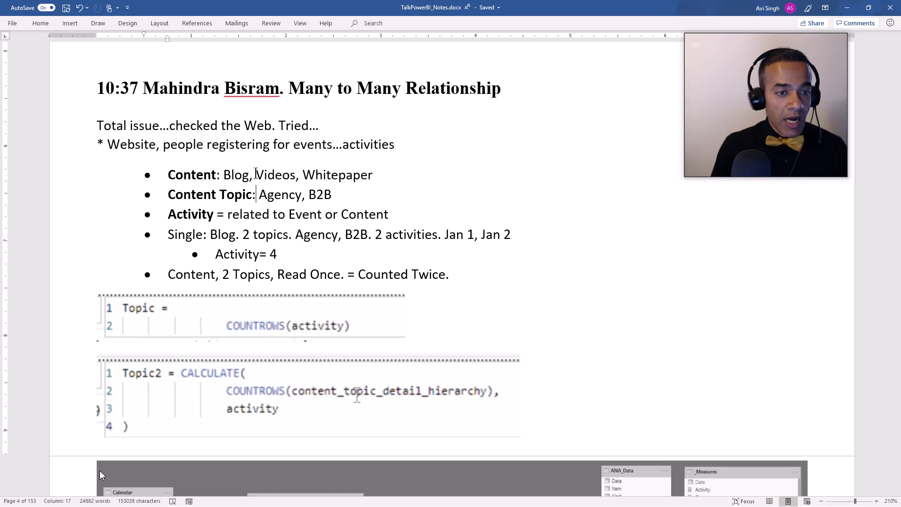
key("shift+Left")
key("shift+Left")
key("shift+Left")
key("shift+Left")
key("shift+Left")
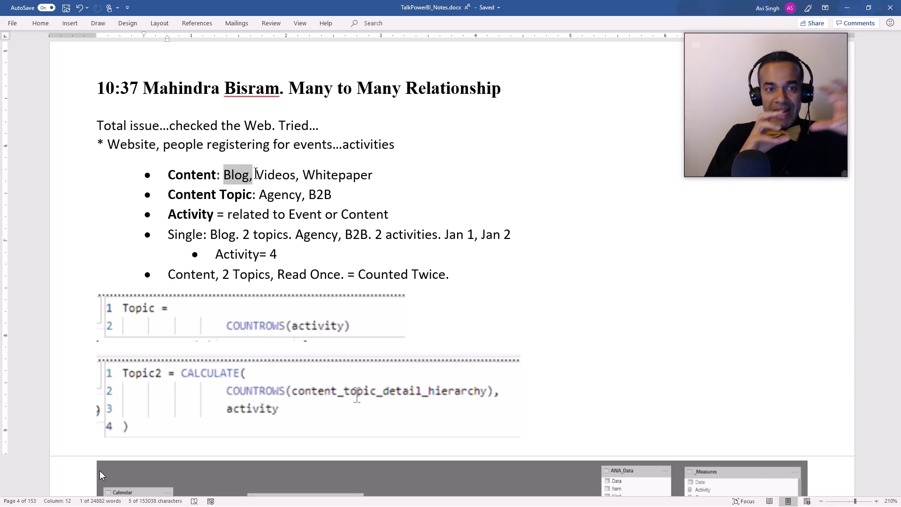
left_click(255, 174)
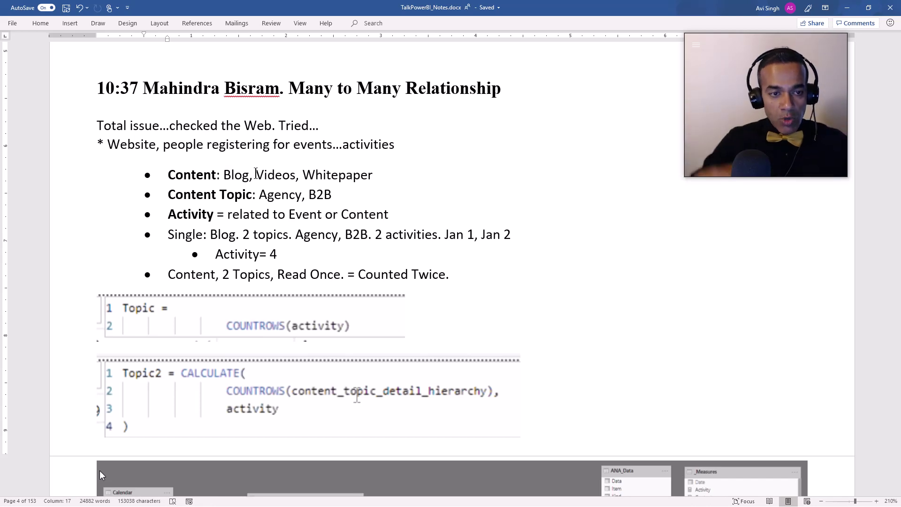
key("Down")
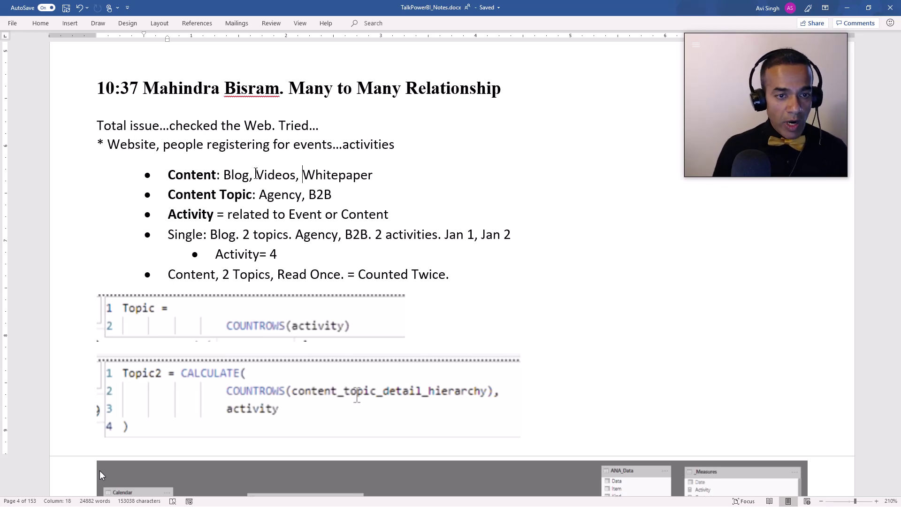
double_click(255, 174)
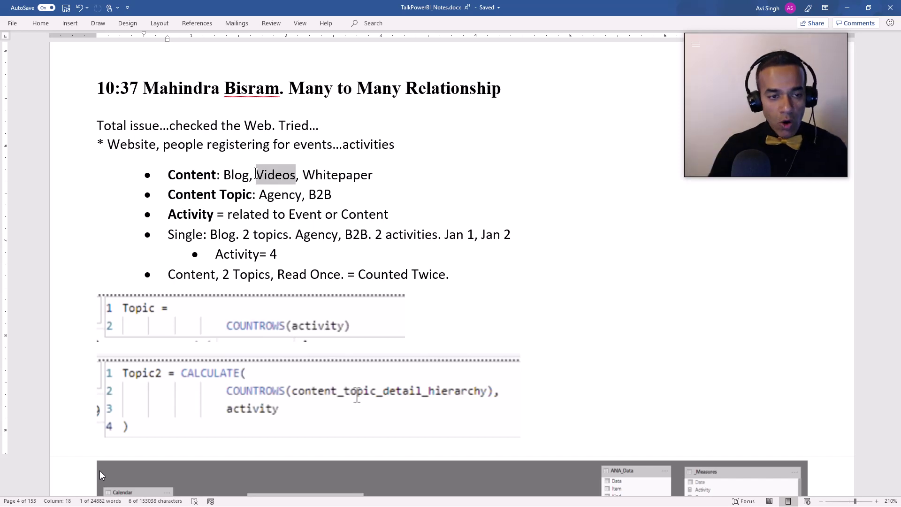
key("alt+Tab")
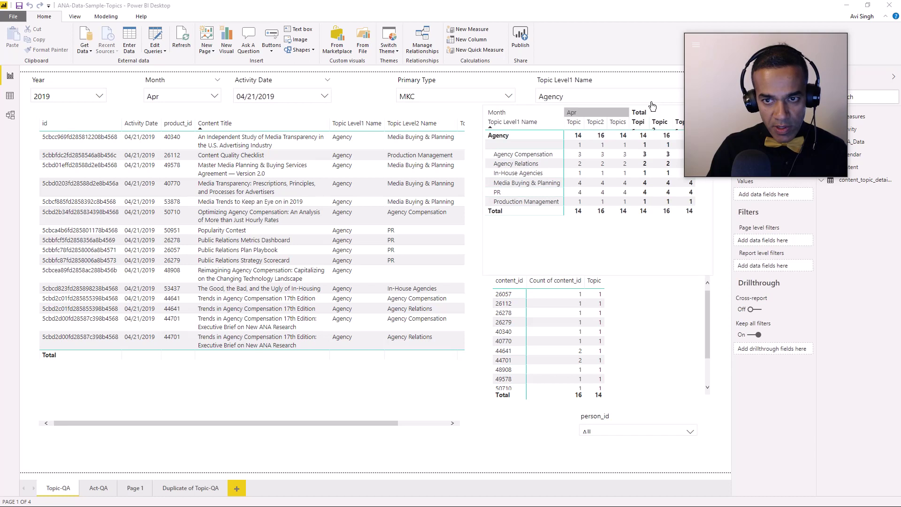
In Model view, drag content_topic_detail_hierarchy down beside the content table, then go back to Topic-QA
left_click_drag(728, 42, 768, 45)
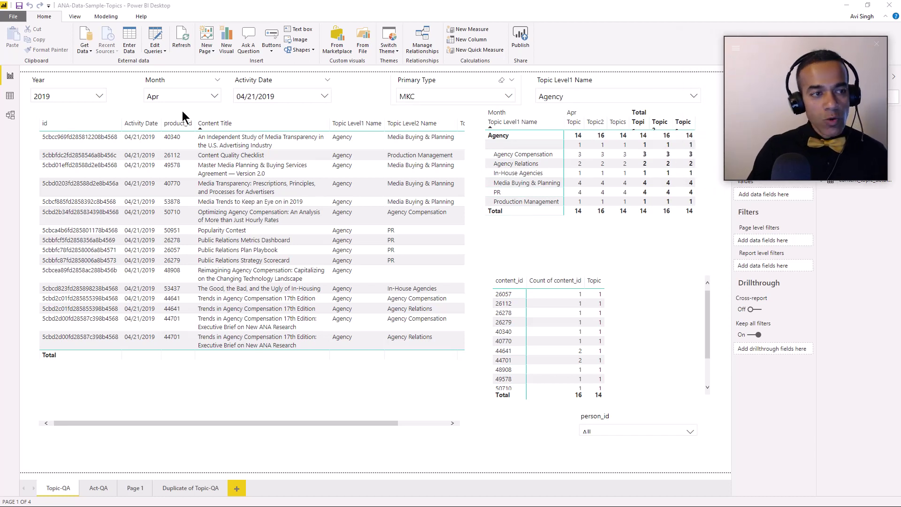
left_click(10, 115)
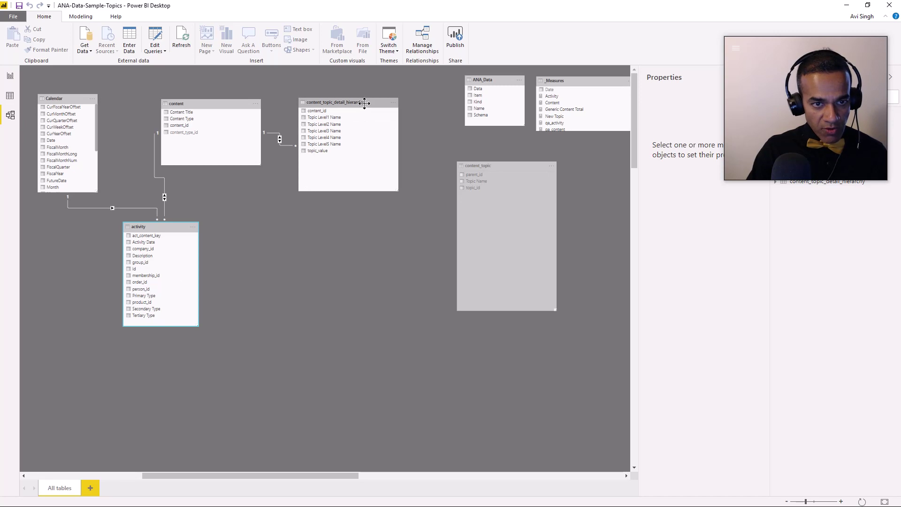
left_click_drag(364, 102, 353, 185)
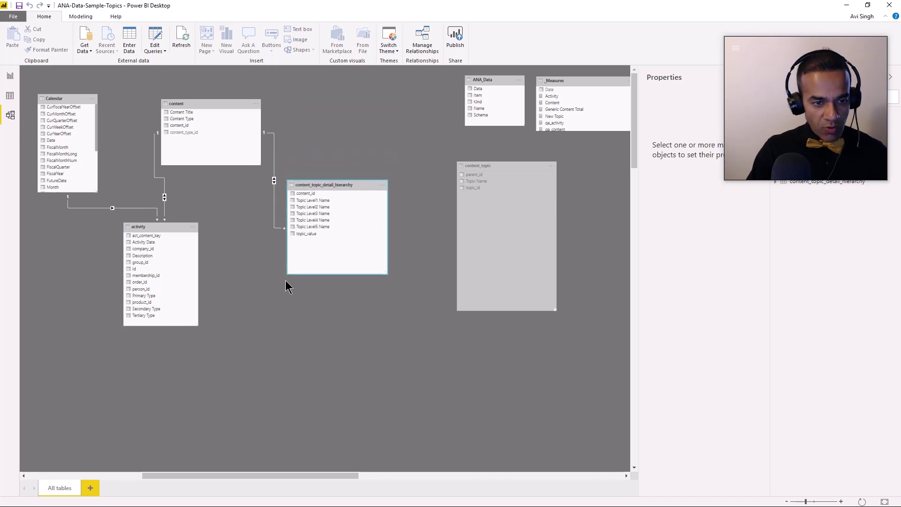
mouse_move(285, 230)
left_mouse_down()
mouse_move(265, 225)
mouse_move(267, 134)
left_mouse_up()
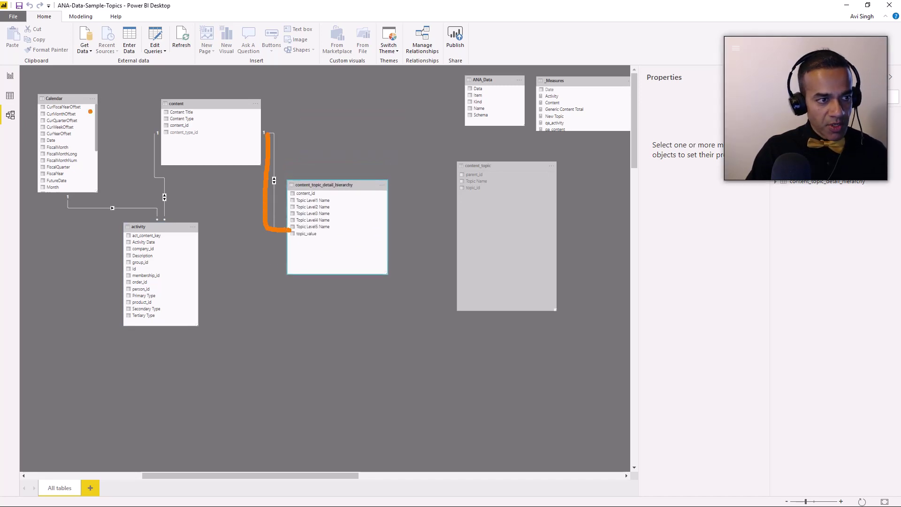
key("Escape")
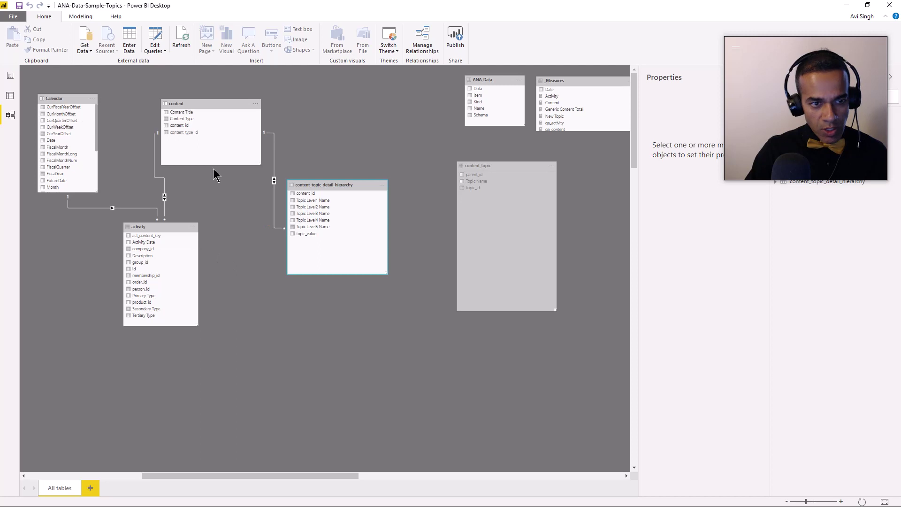
left_click(9, 75)
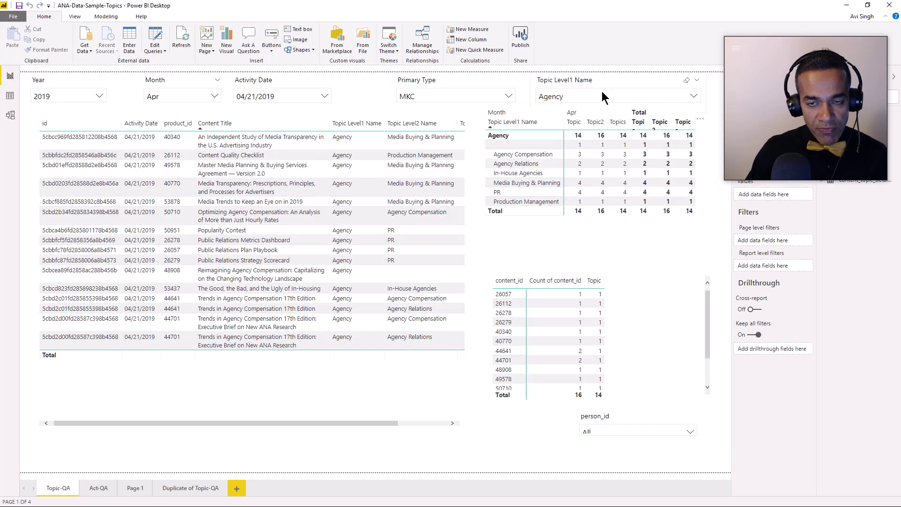
Select the Topic-QA detail table and annotate its Topic2 total of 16 with a circle and arrow
left_click(423, 425)
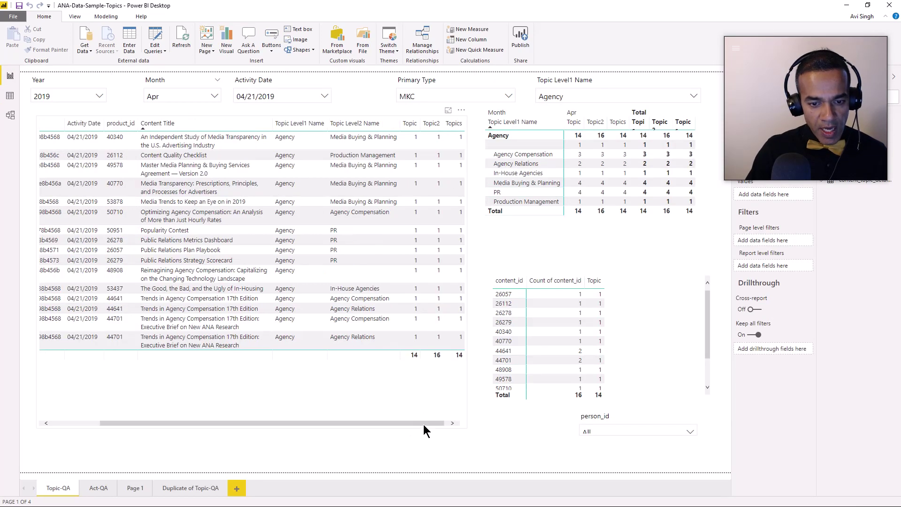
left_click(424, 424)
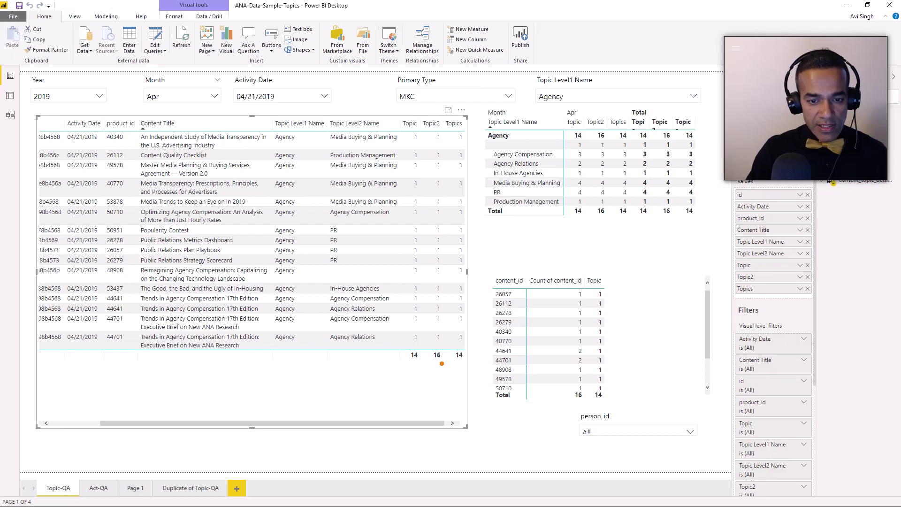
mouse_move(438, 345)
left_mouse_down()
mouse_move(435, 364)
mouse_move(440, 347)
left_mouse_up()
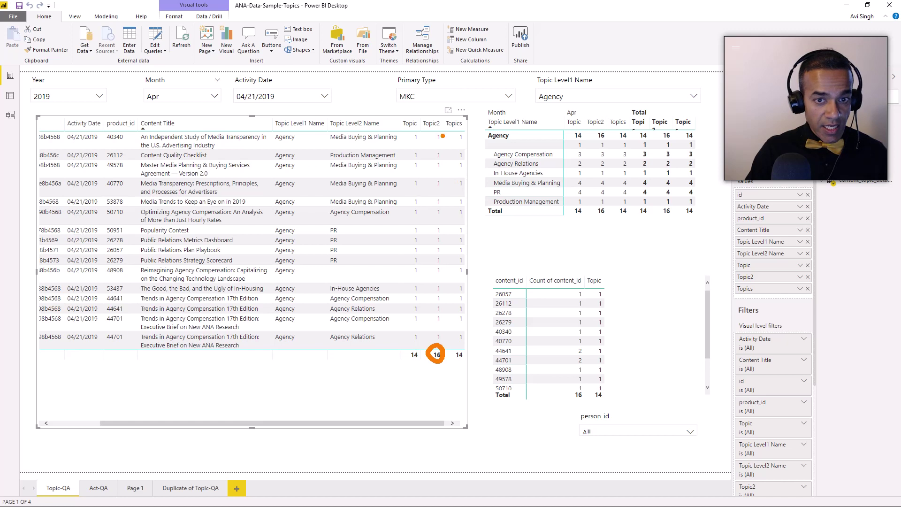
left_click_drag(435, 115, 471, 71)
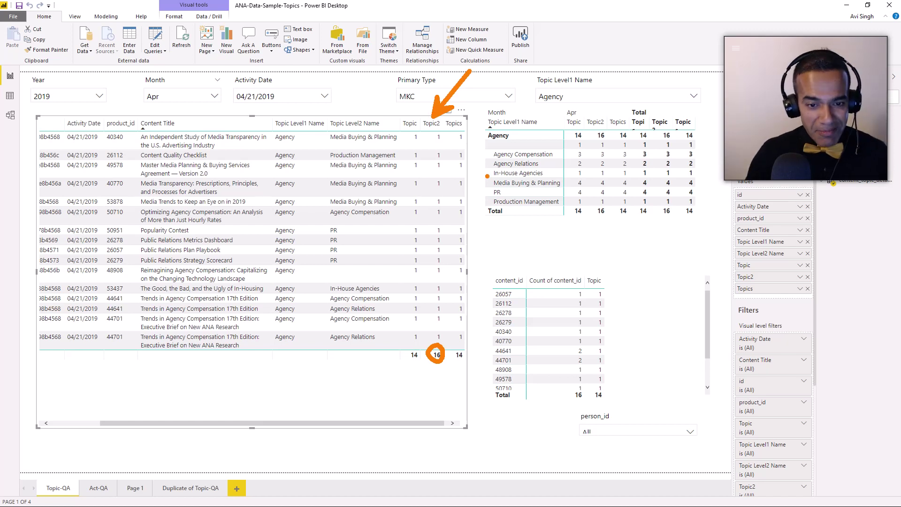
key("Escape")
Filter the Topic-QA page to B2B in the Topic Level1 Name slicer, annotating the Topic column
left_click(571, 97)
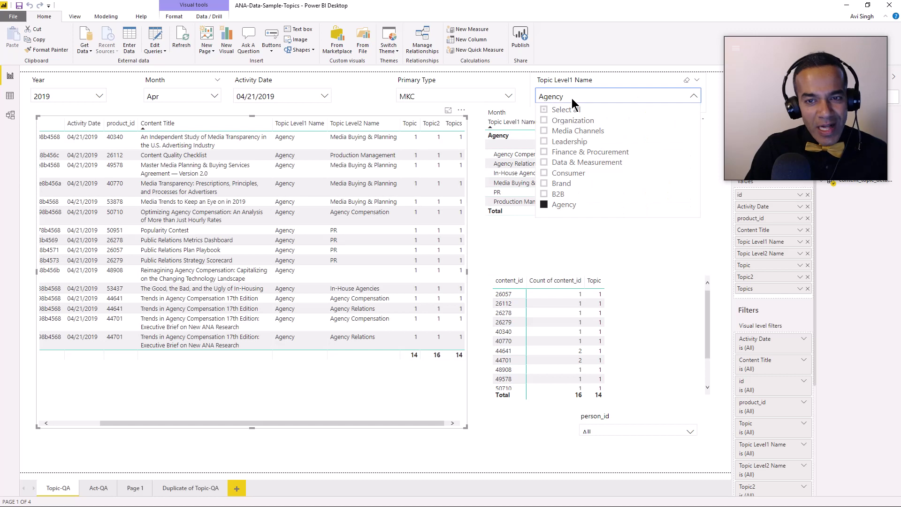
left_click(561, 194)
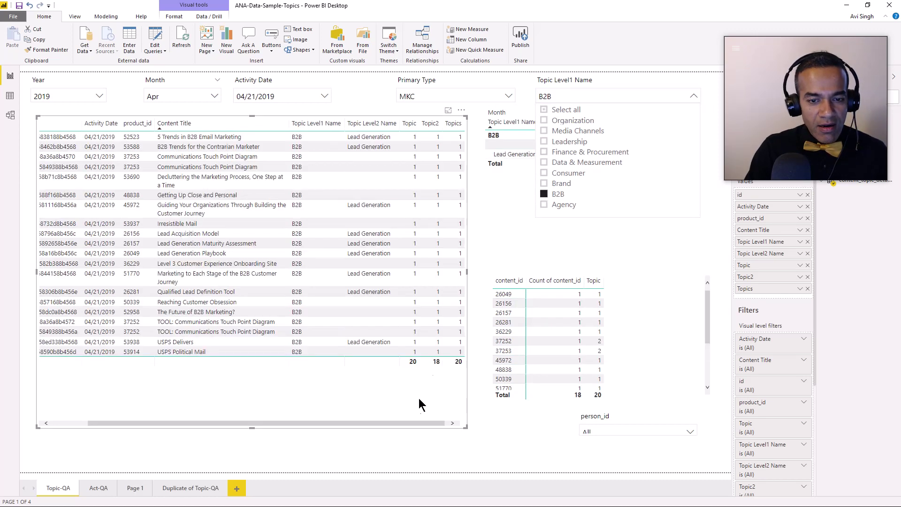
key("ctrl+2")
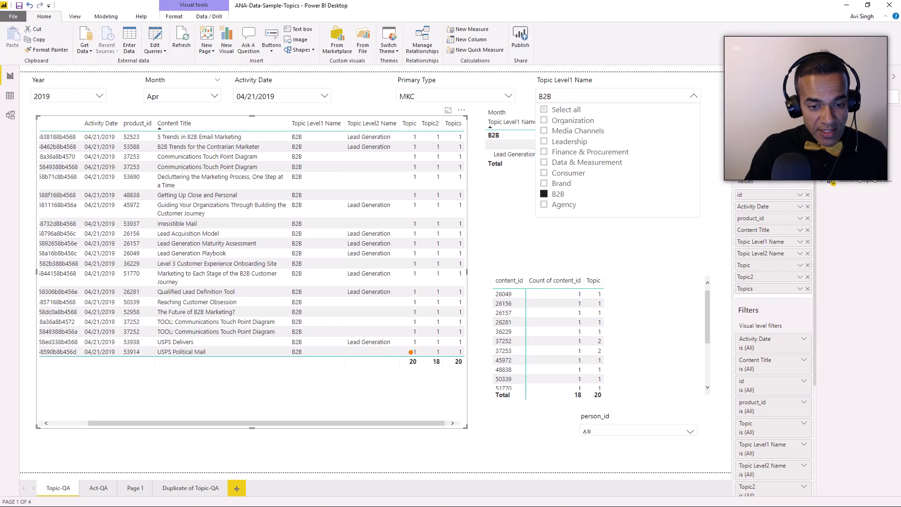
left_click_drag(410, 351, 416, 271)
key("e")
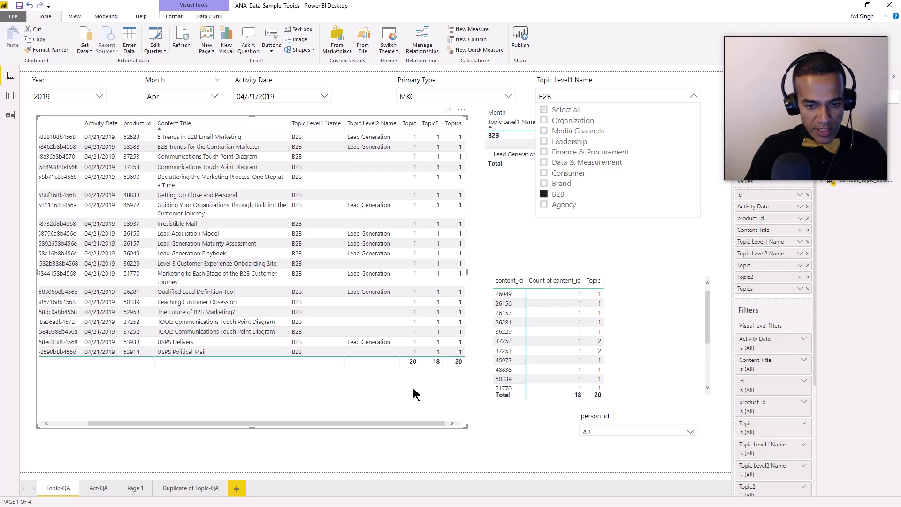
left_click(466, 424)
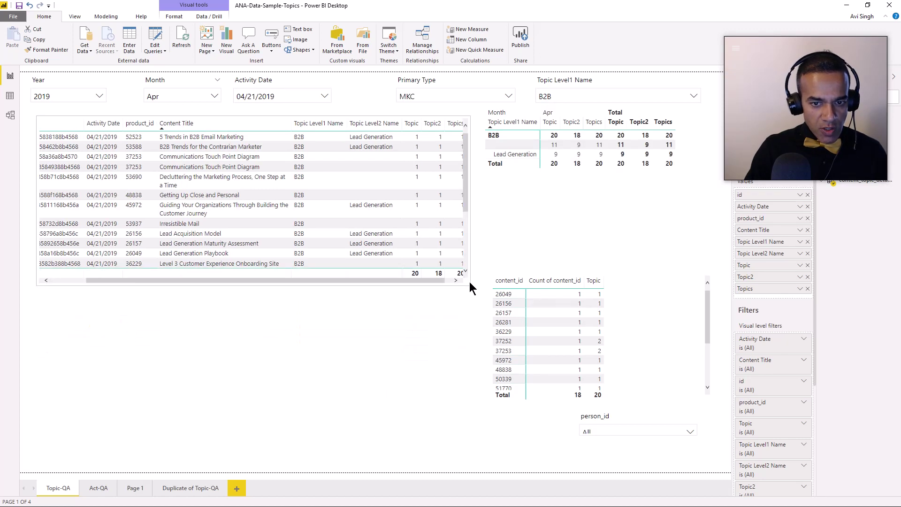
Resize the detail table, matrix and content_id table visuals so they fit the page
left_click_drag(469, 283, 471, 273)
left_click(498, 208)
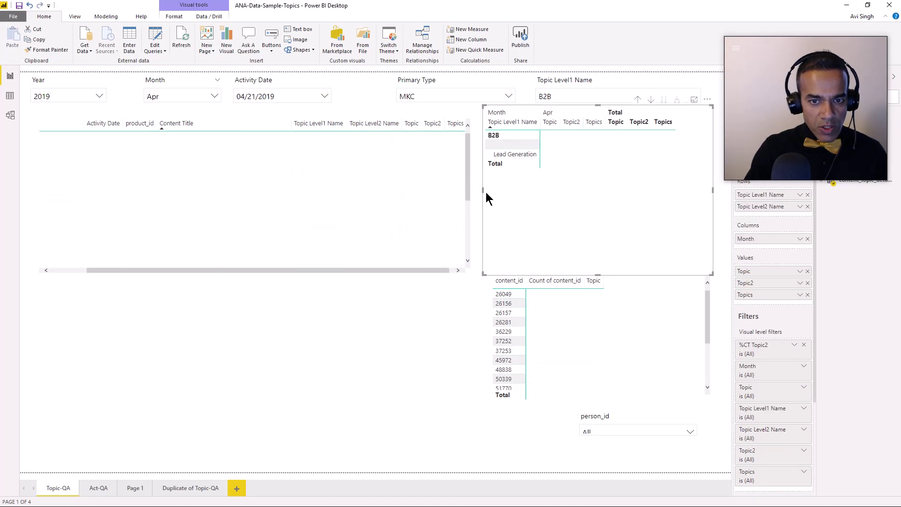
left_click_drag(484, 190, 598, 190)
left_click(489, 347)
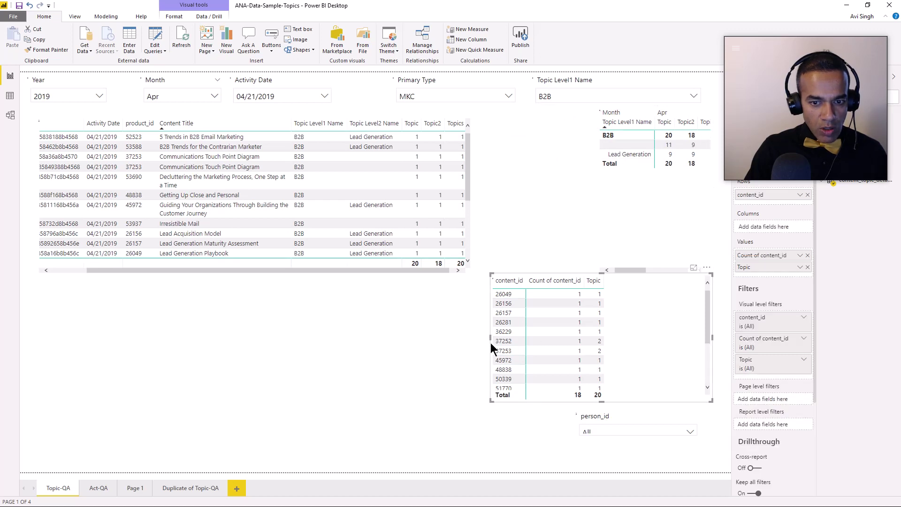
left_click_drag(490, 346, 584, 346)
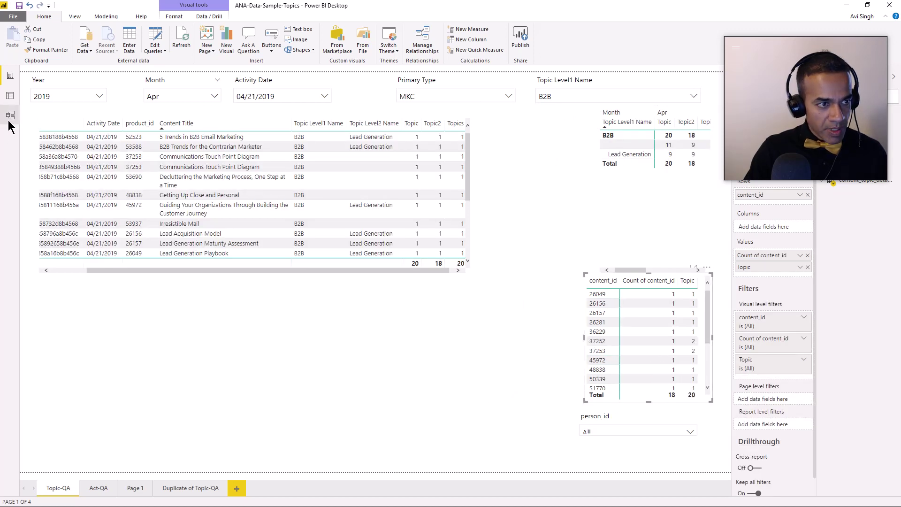
left_click(10, 115)
Reposition the content and content_topic_detail_hierarchy tables and trace the Calendar–activity relationship
left_click_drag(197, 99, 235, 96)
left_click_drag(337, 185, 360, 205)
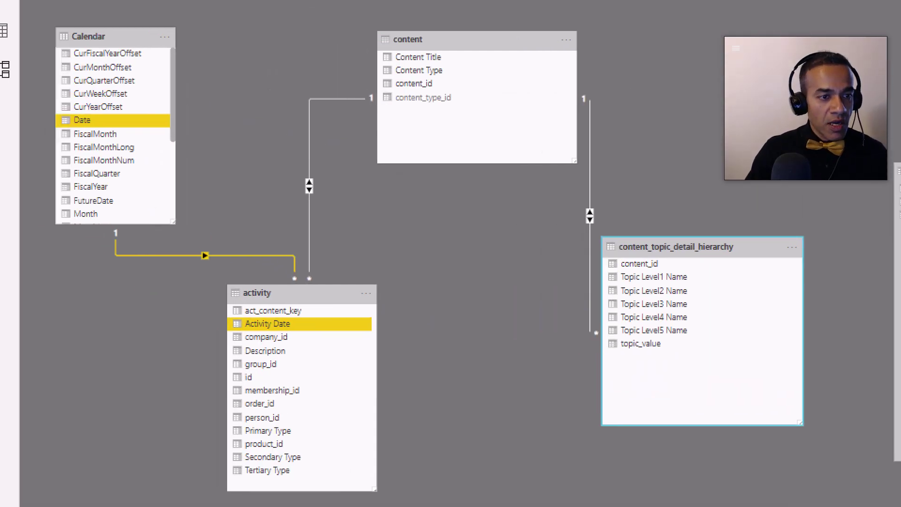
mouse_move(115, 241)
left_mouse_down()
mouse_move(116, 265)
mouse_move(169, 284)
mouse_move(254, 274)
mouse_move(290, 295)
left_mouse_up()
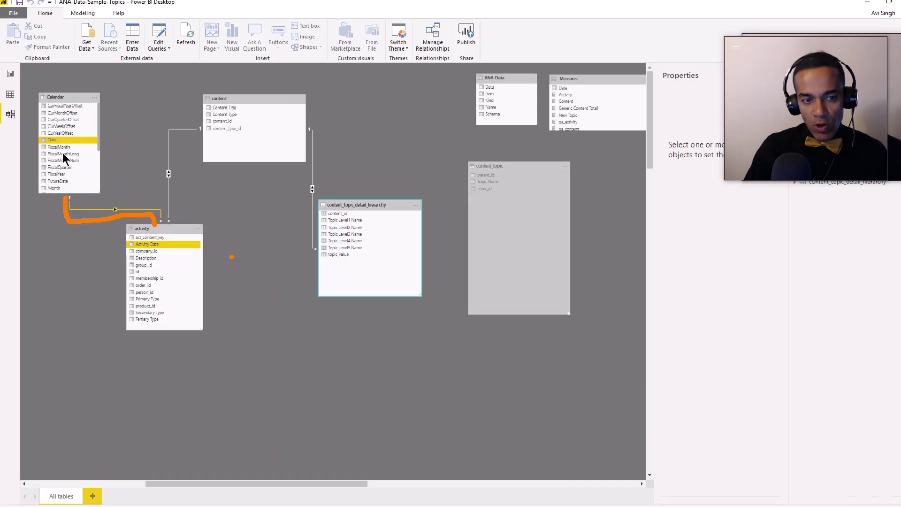
key("Escape")
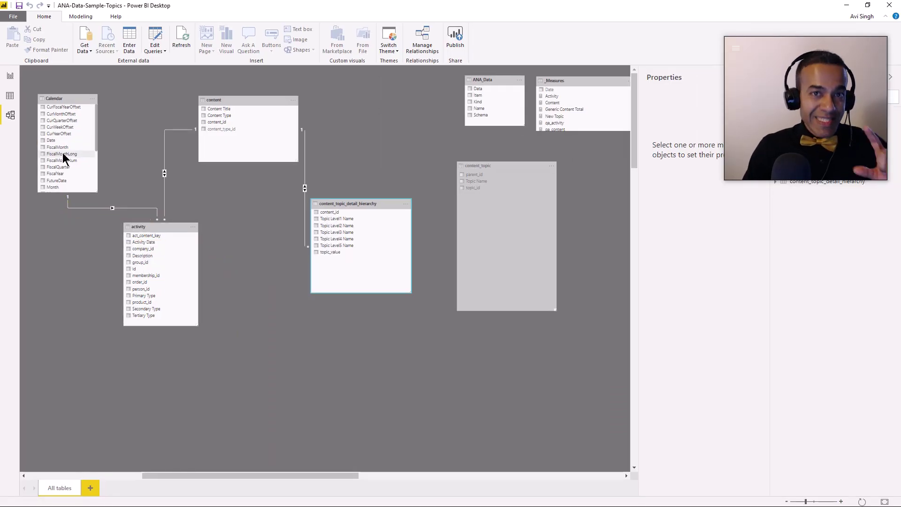
Set the activity–content relationship's cross filter direction to Single
left_click(166, 177)
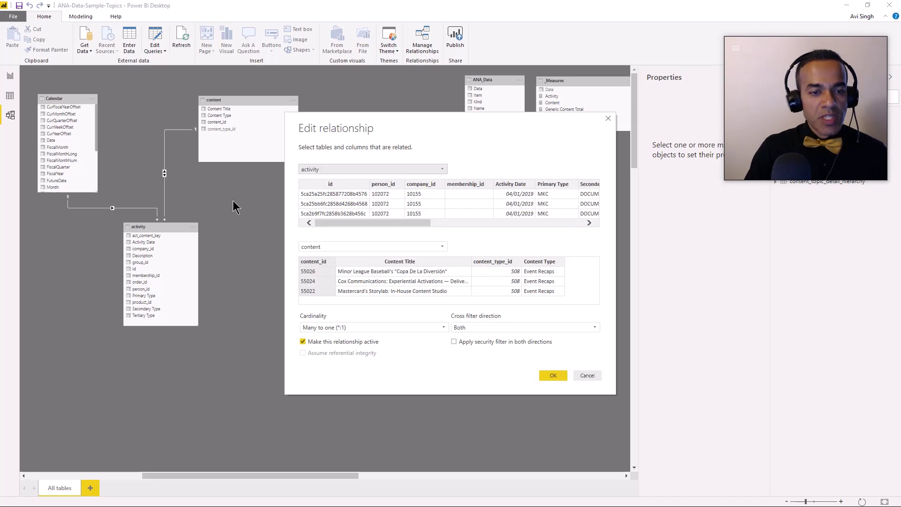
left_click(477, 328)
left_click(483, 337)
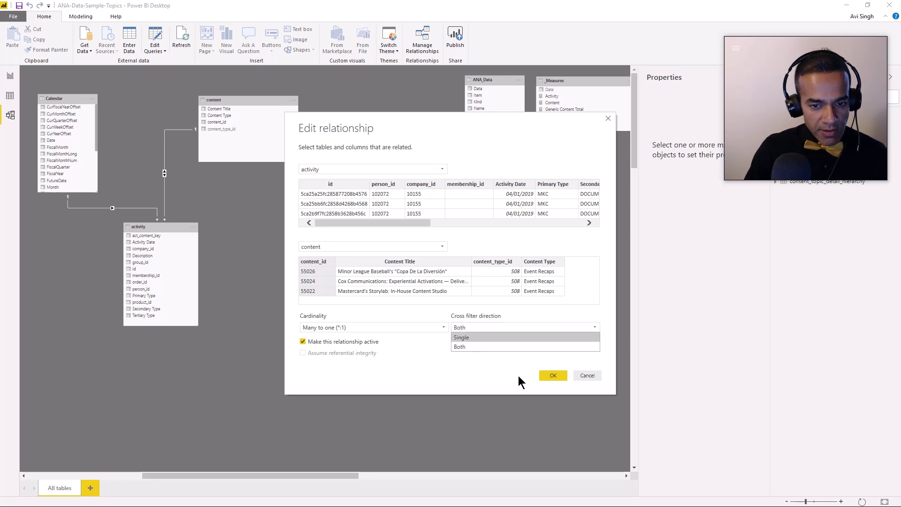
left_click(552, 377)
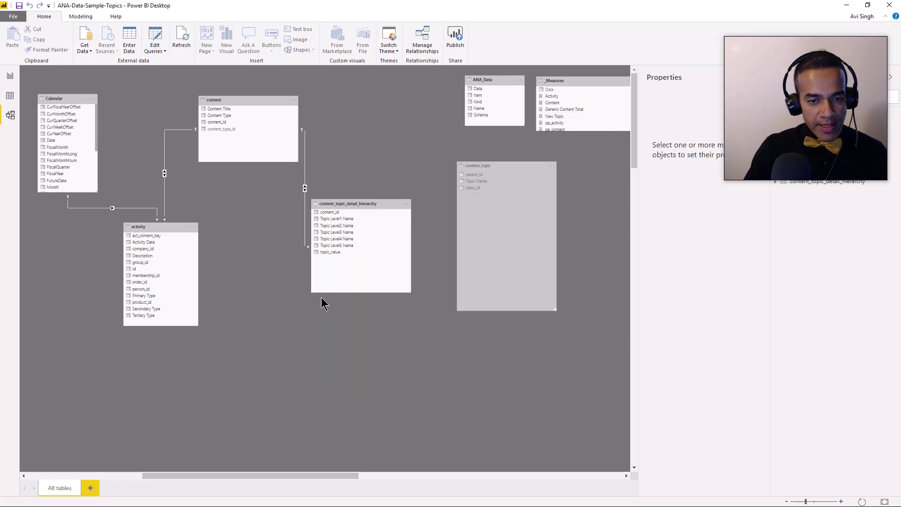
Set the content_topic_detail_hierarchy–content relationship's cross filter direction to Single
double_click(305, 189)
left_click(479, 327)
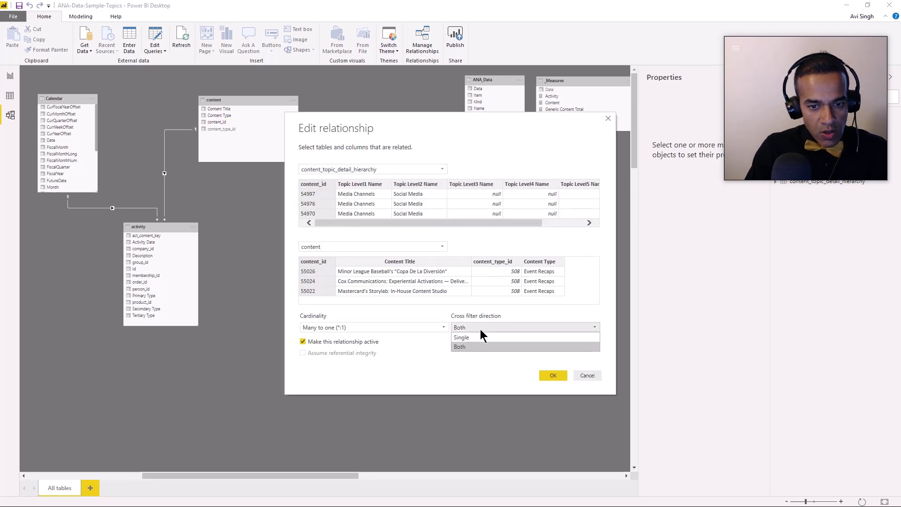
left_click(481, 337)
left_click(554, 377)
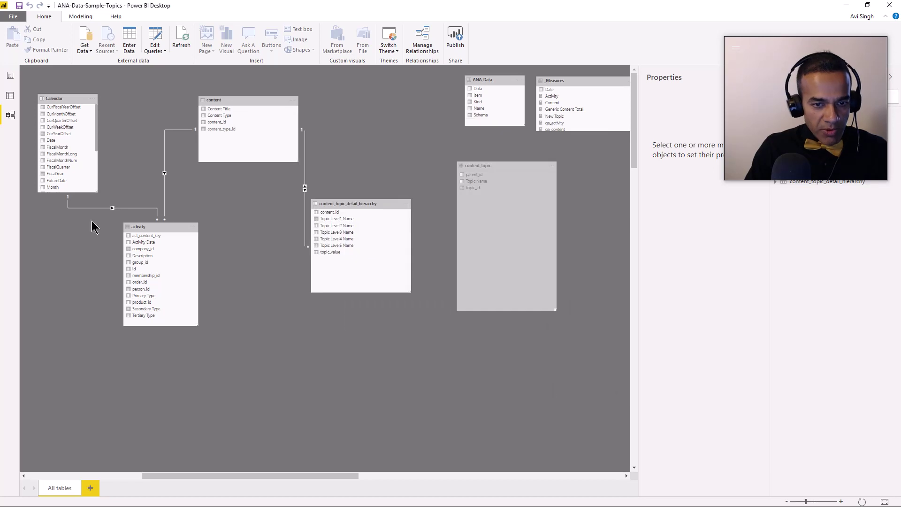
left_click(11, 81)
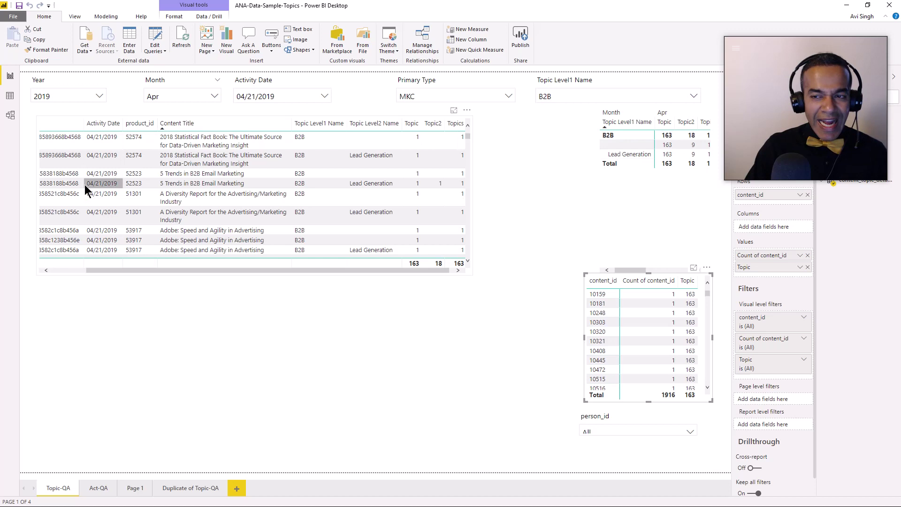
left_click(10, 115)
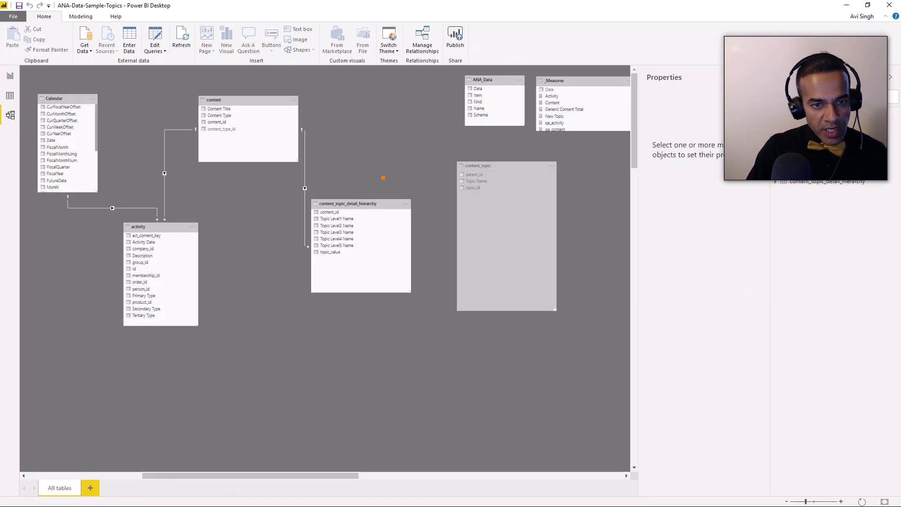
mouse_move(373, 156)
left_mouse_down()
mouse_move(392, 177)
mouse_move(395, 152)
mouse_move(408, 164)
mouse_move(401, 195)
mouse_move(396, 189)
left_mouse_up()
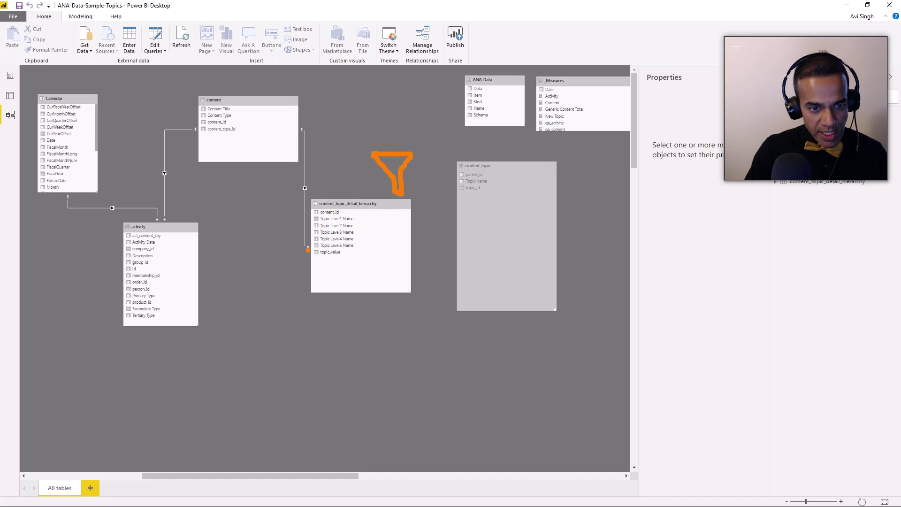
mouse_move(309, 255)
left_mouse_down()
mouse_move(289, 209)
mouse_move(295, 128)
mouse_move(284, 127)
left_mouse_up()
mouse_move(203, 123)
left_mouse_down()
mouse_move(165, 120)
mouse_move(158, 132)
mouse_move(161, 219)
left_mouse_up()
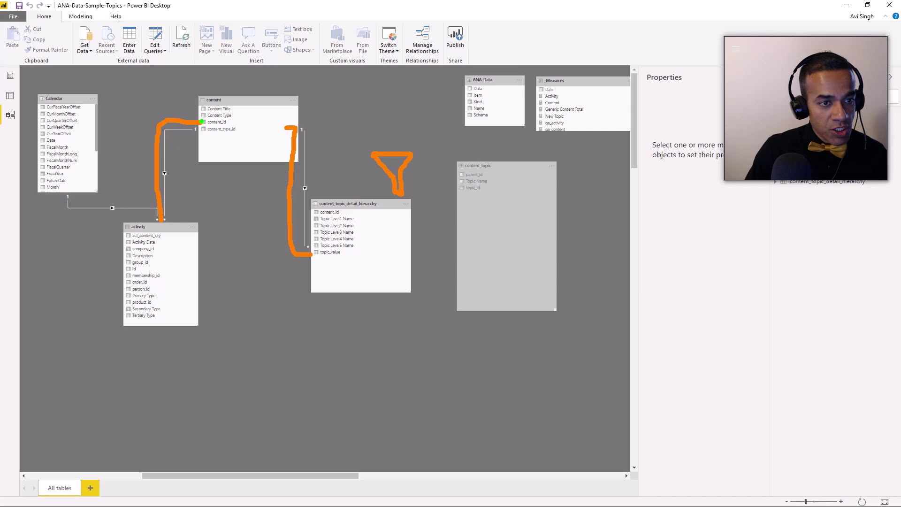
mouse_move(202, 122)
left_mouse_down()
mouse_move(153, 120)
mouse_move(156, 219)
left_mouse_up()
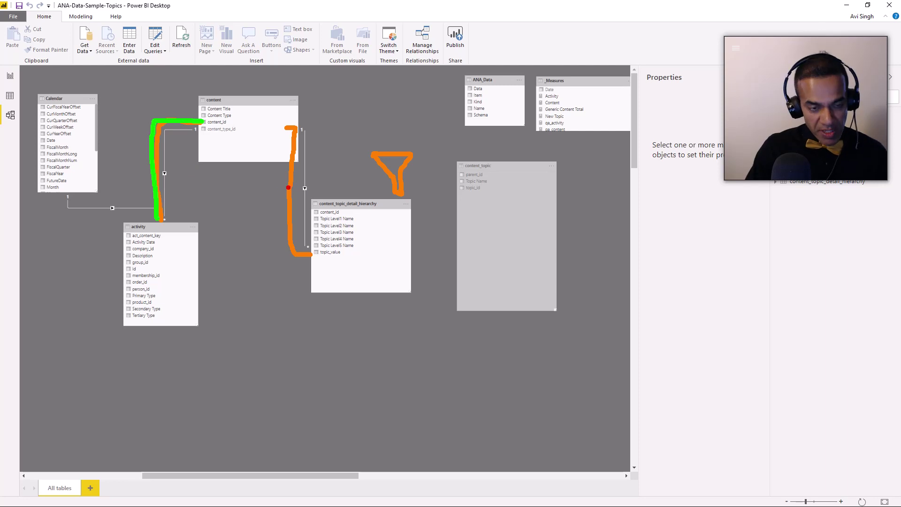
mouse_move(288, 182)
left_mouse_down()
mouse_move(273, 208)
mouse_move(282, 189)
mouse_move(303, 204)
left_mouse_up()
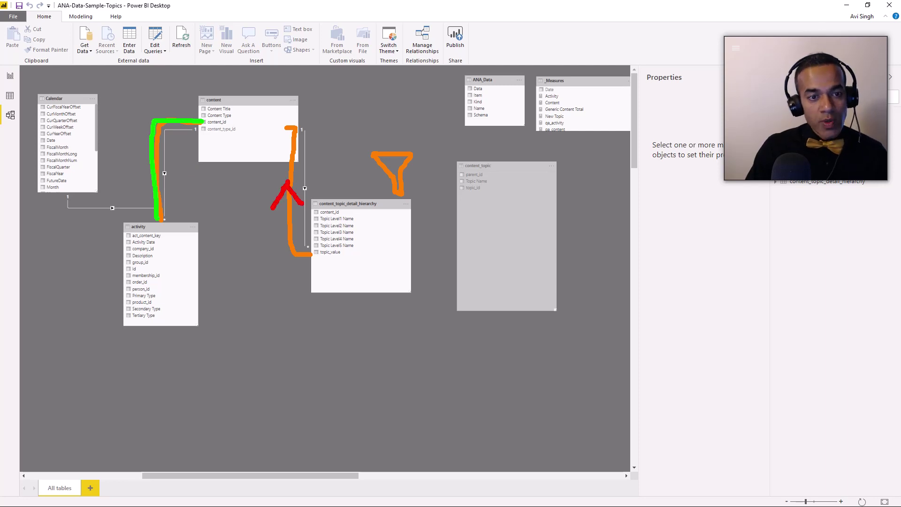
key("ctrl+z")
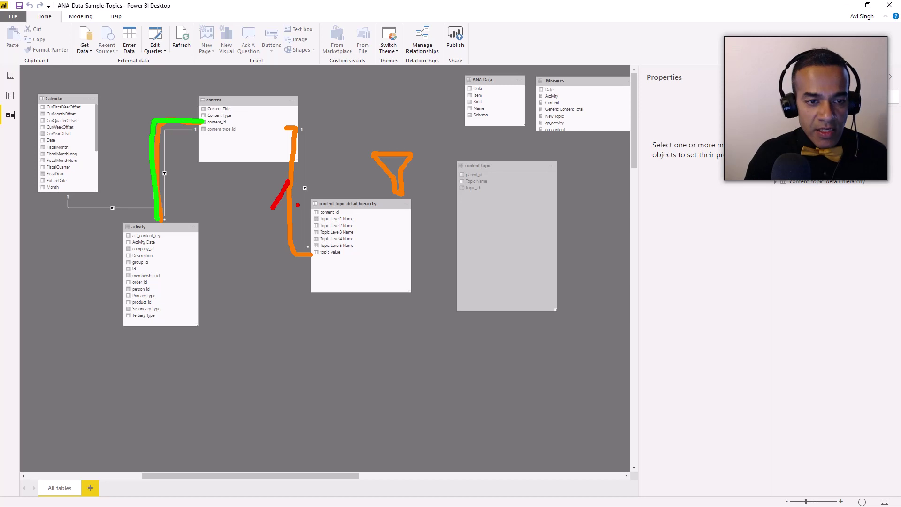
key("Escape")
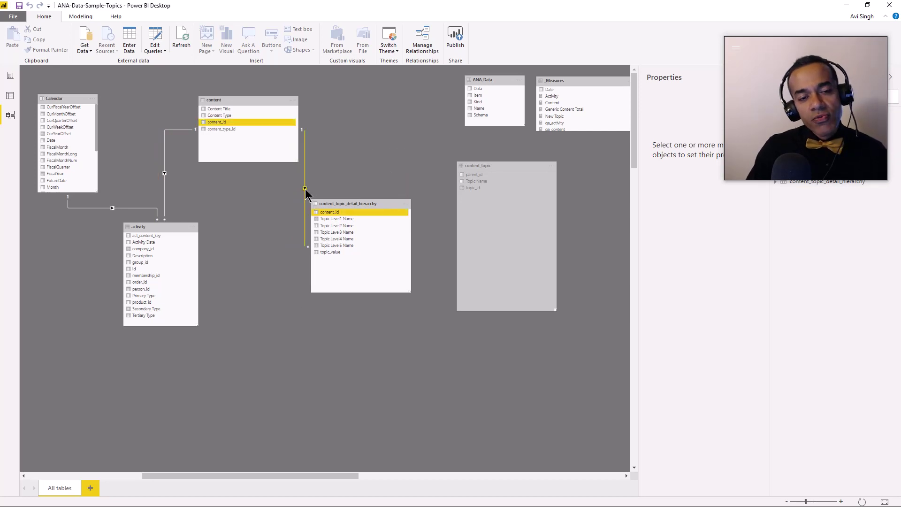
double_click(305, 191)
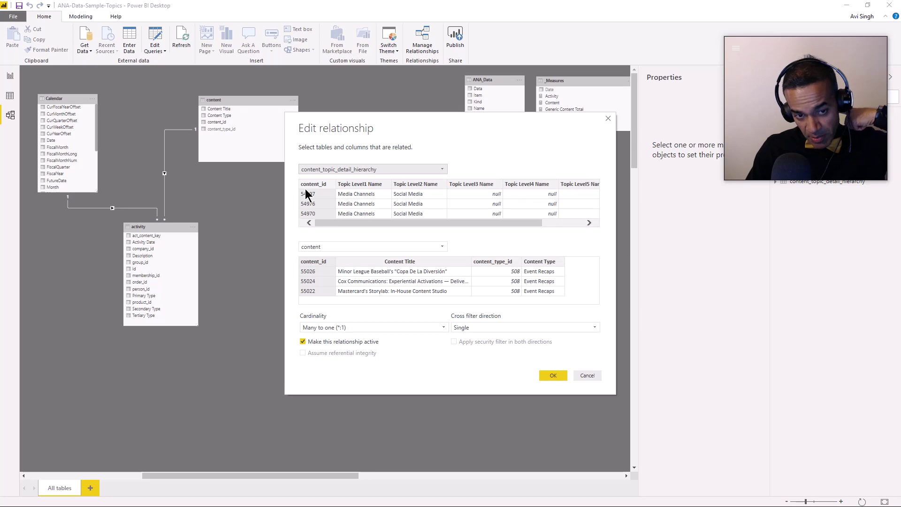
left_click(495, 326)
left_click(474, 346)
left_click(544, 376)
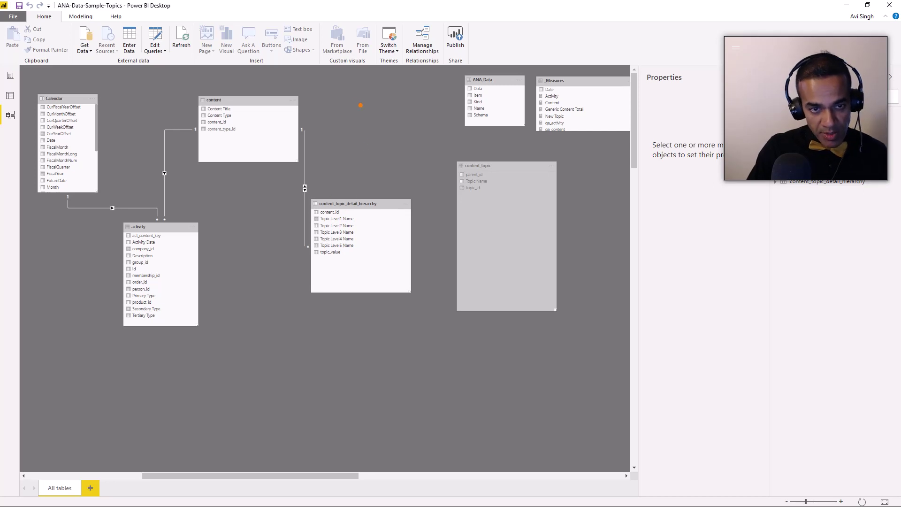
left_click_drag(351, 93, 444, 163)
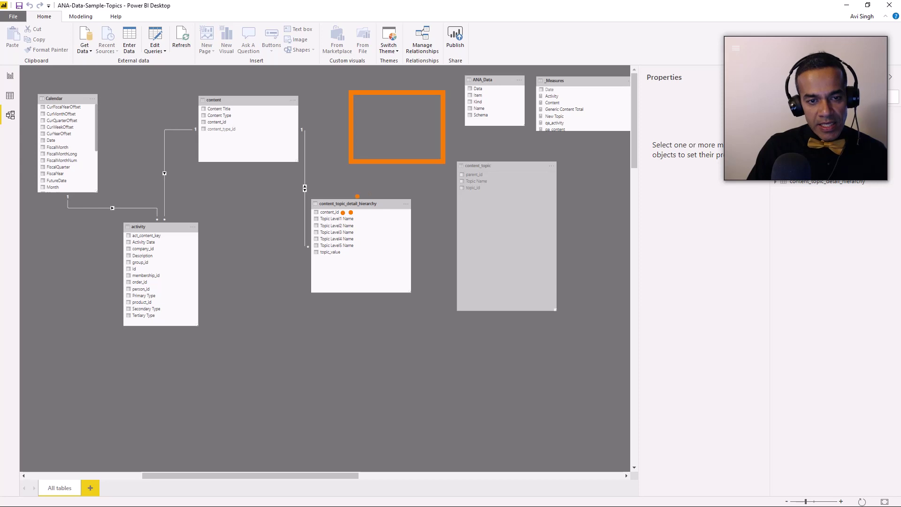
left_click_drag(358, 197, 372, 176)
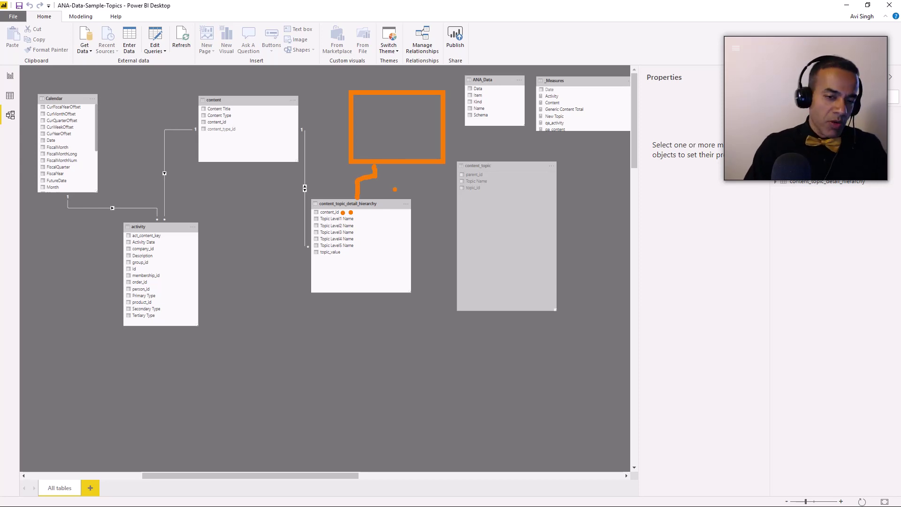
key("Escape")
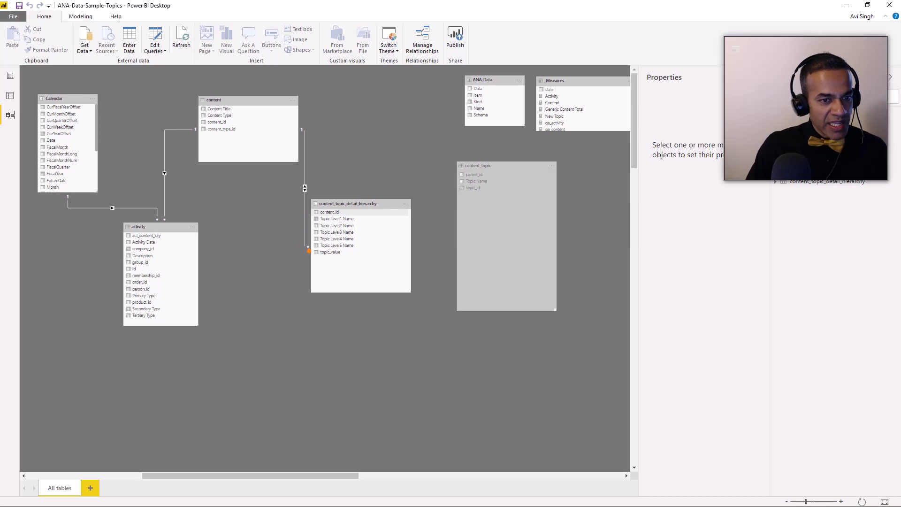
mouse_move(308, 251)
left_mouse_down()
mouse_move(306, 131)
mouse_move(295, 125)
left_mouse_up()
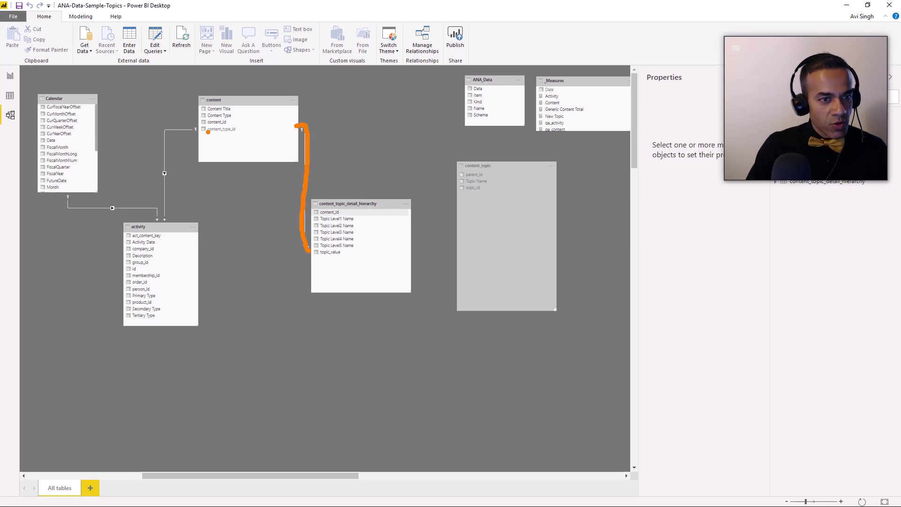
mouse_move(193, 130)
left_mouse_down()
mouse_move(170, 131)
mouse_move(164, 220)
left_mouse_up()
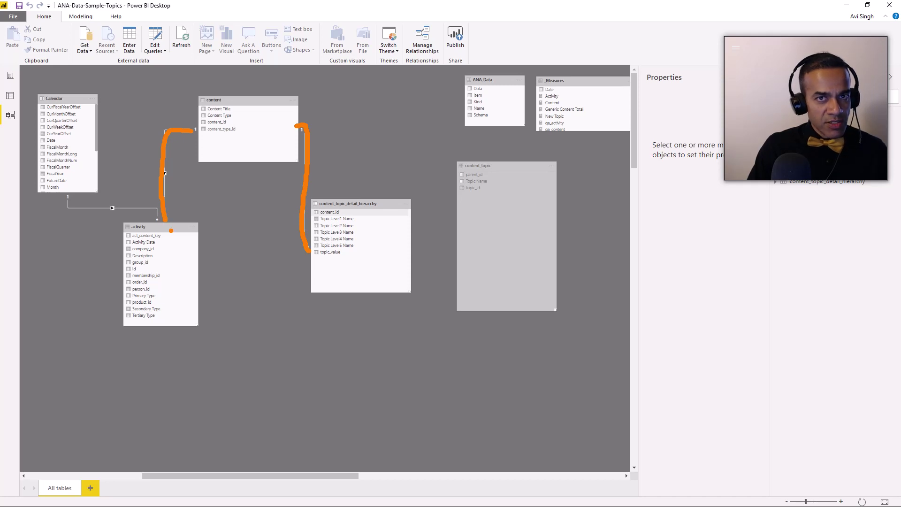
key("Escape")
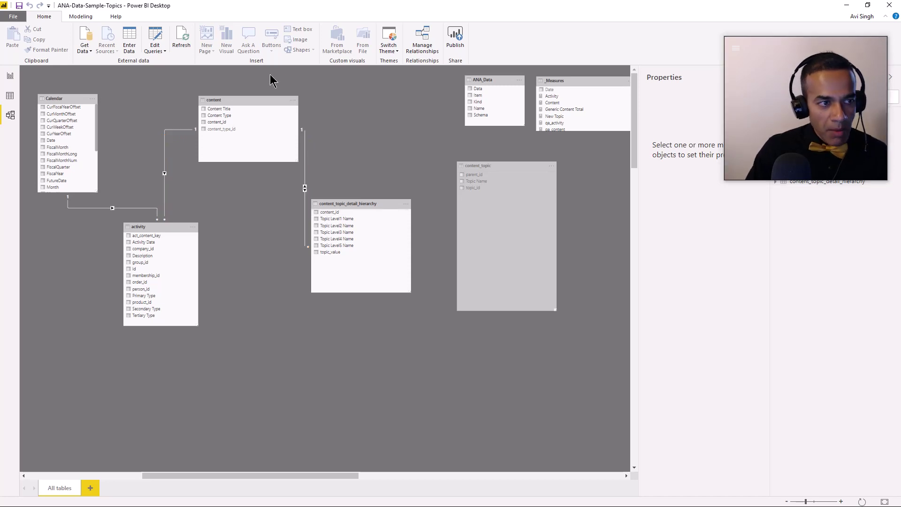
Back in Report view, select the top detail table visual
left_click(10, 75)
left_click(331, 317)
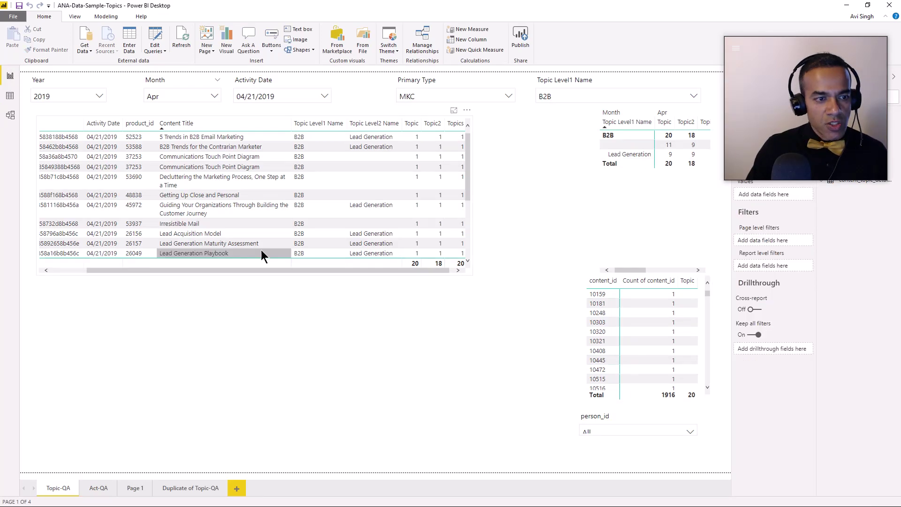
left_click_drag(338, 270, 176, 272)
left_click(177, 275)
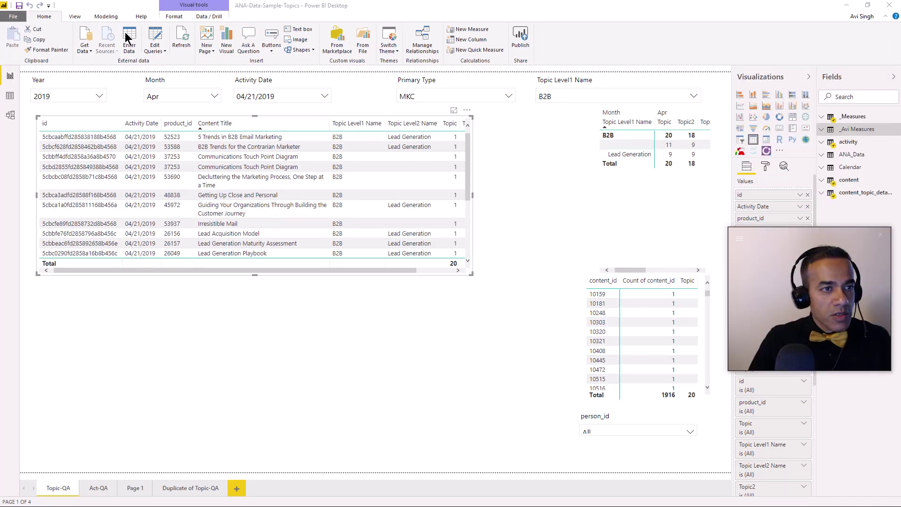
Create the measure Count Activity = COUNTROWS(activity) in _Avi Measures
left_click(108, 18)
left_click(74, 45)
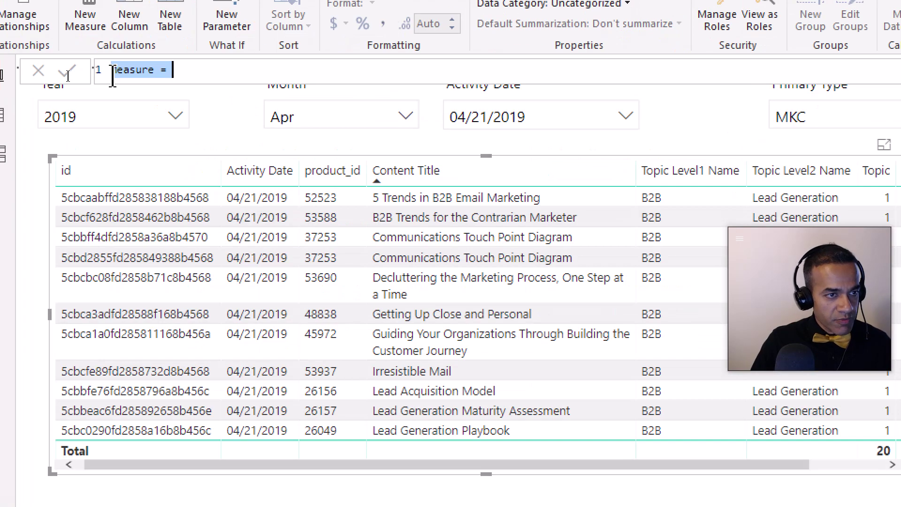
type("Cu")
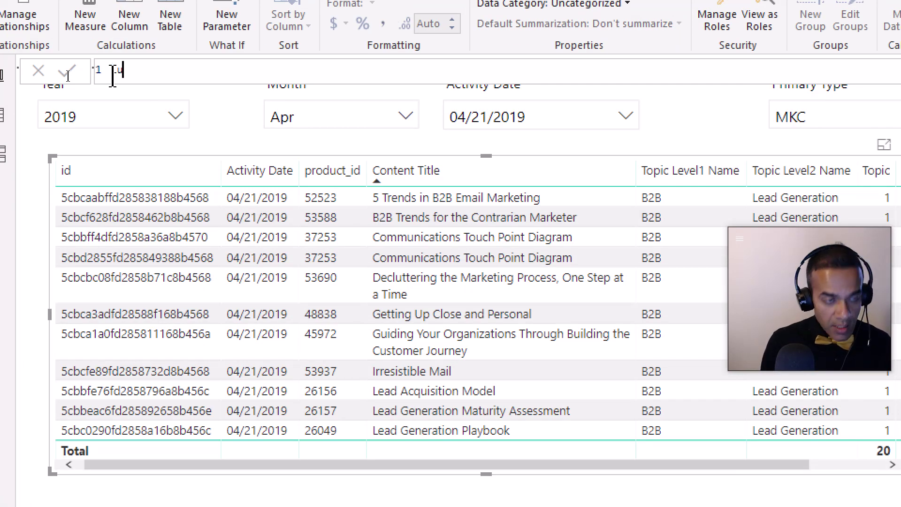
key("BackSpace")
type("Count Activity")
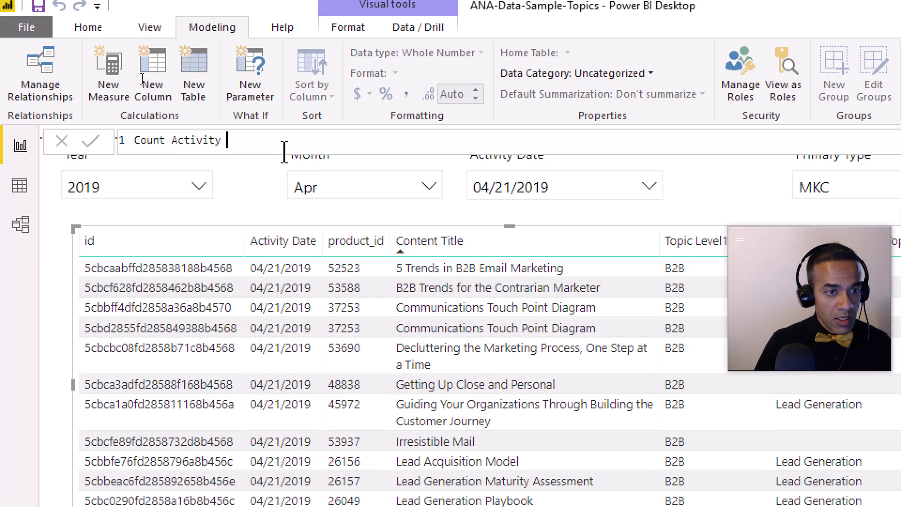
type(" = COUNTRO")
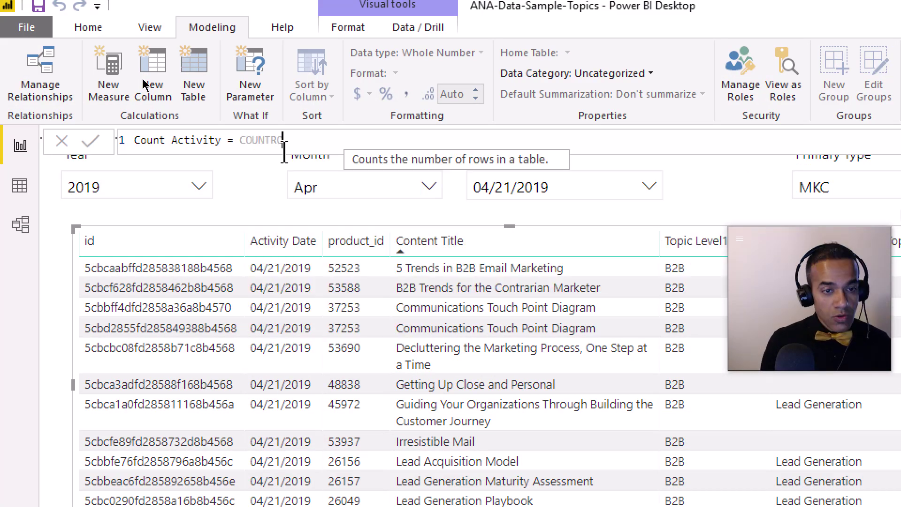
type("WS(ac")
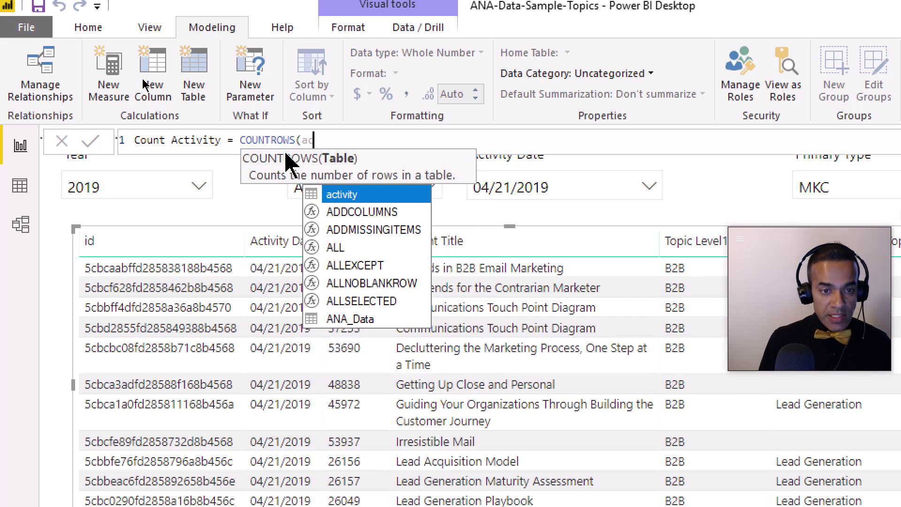
type("tivity)")
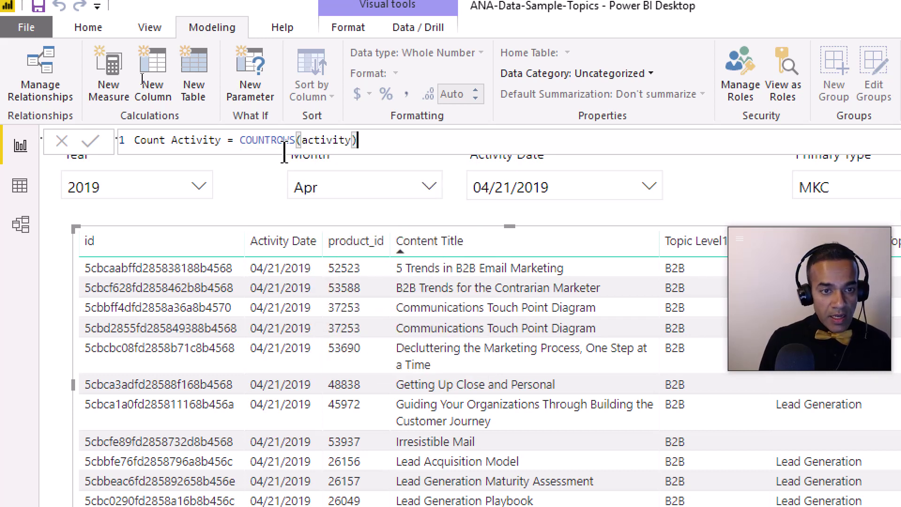
key("Return")
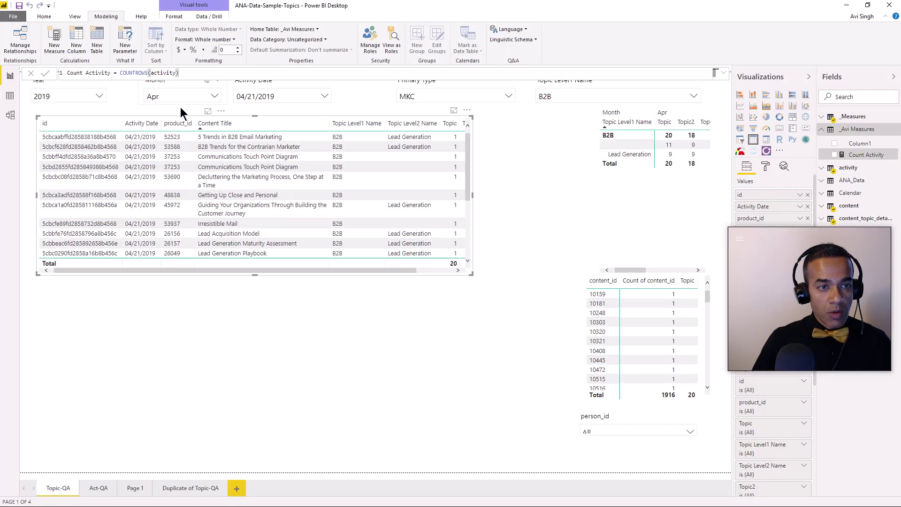
left_click(237, 488)
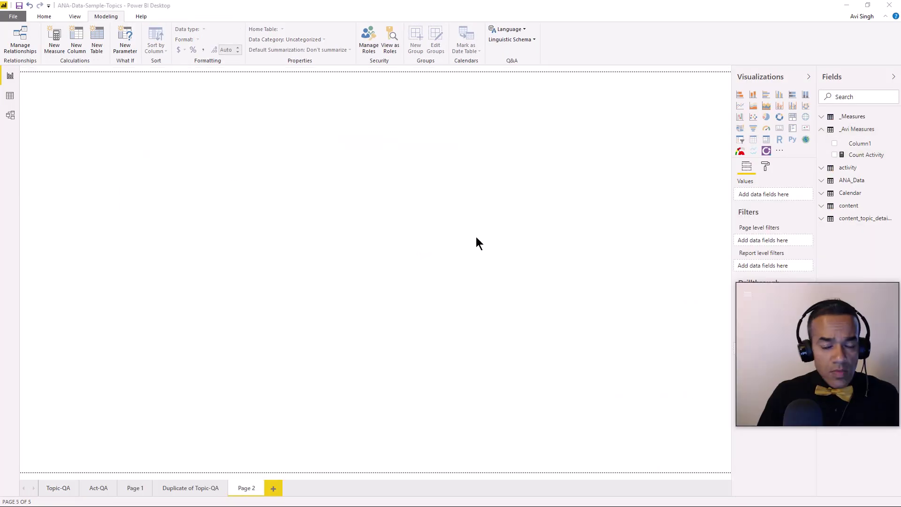
Chart Count Activity on Page 2 with Topic Level1 through Level5 Name as its axis hierarchy
left_click(834, 155)
left_click_drag(137, 91, 380, 165)
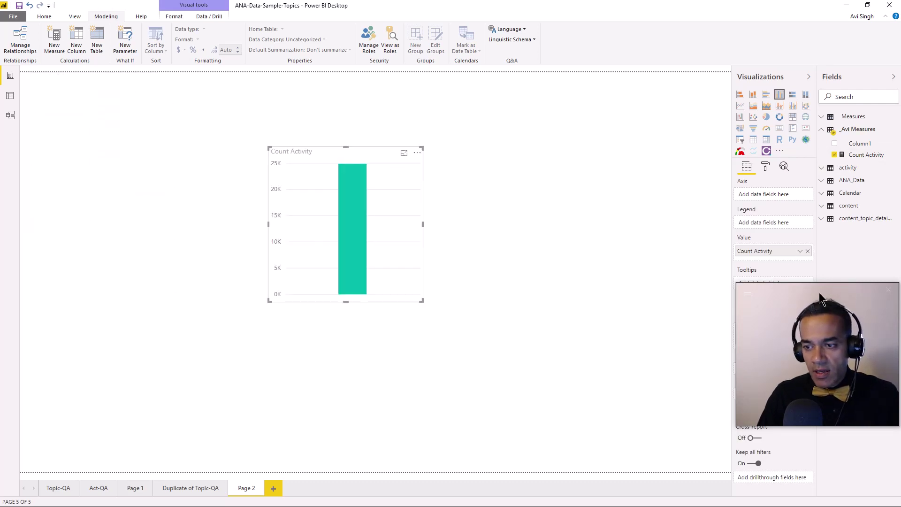
left_click(822, 220)
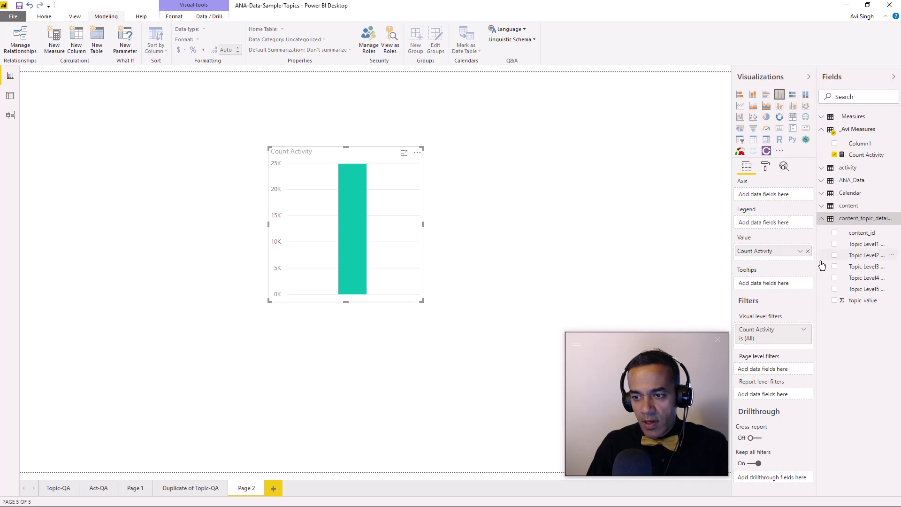
left_click_drag(817, 262, 711, 196)
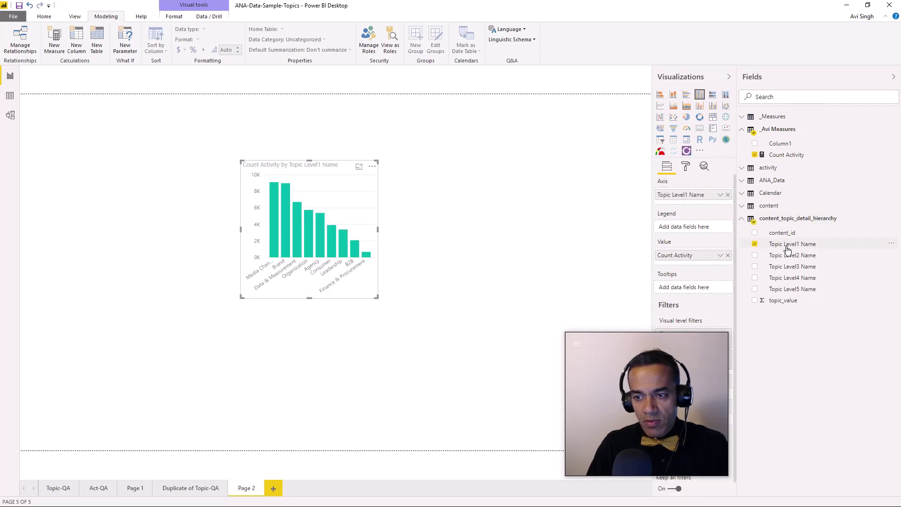
left_click_drag(792, 255, 712, 218)
left_click_drag(792, 278, 720, 259)
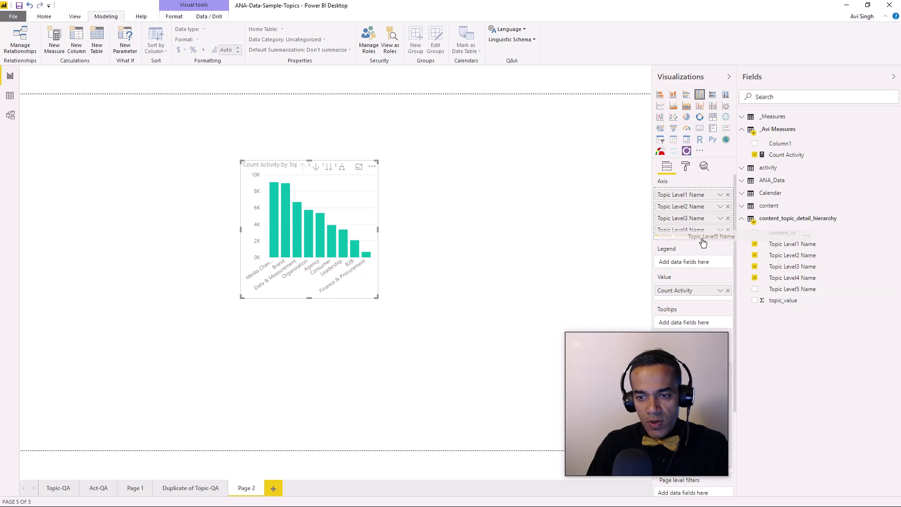
left_click_drag(702, 242, 699, 239)
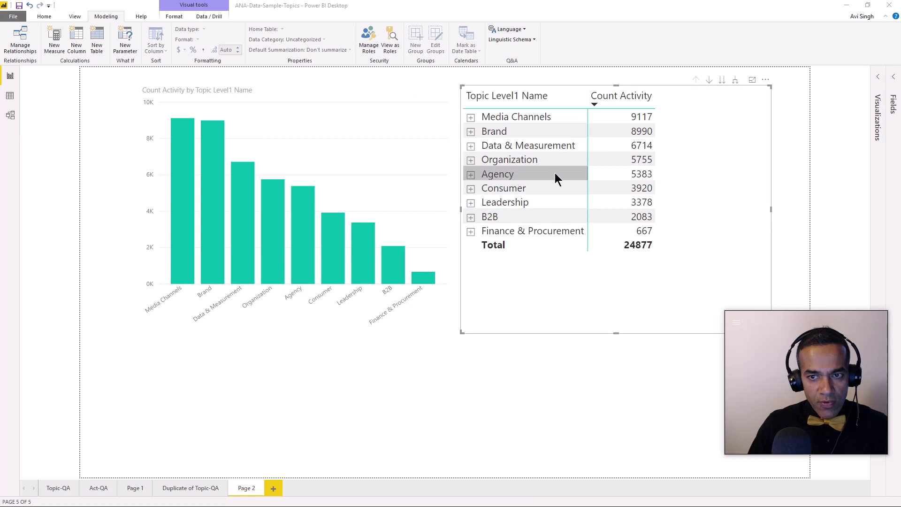
Expand Media Channels and Social Media in the matrix to check subtopic totals, then collapse them
left_click(470, 117)
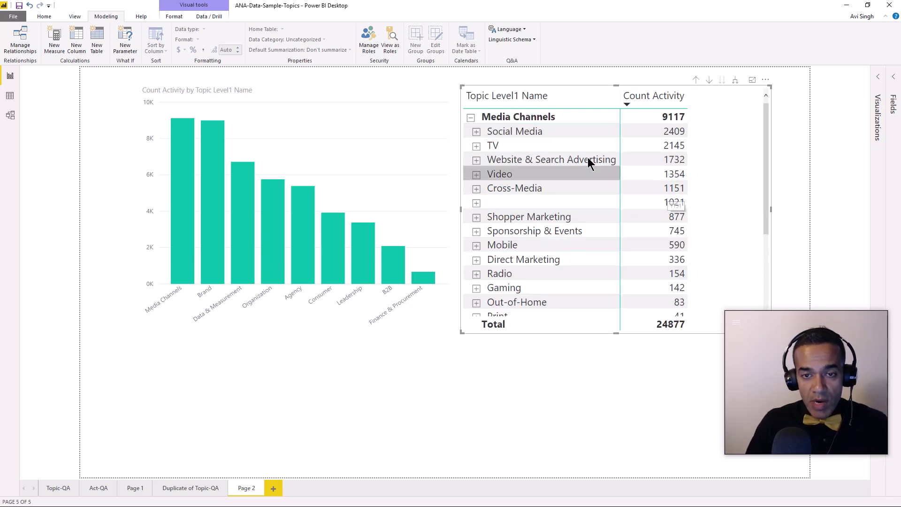
left_click(477, 133)
left_click(482, 147)
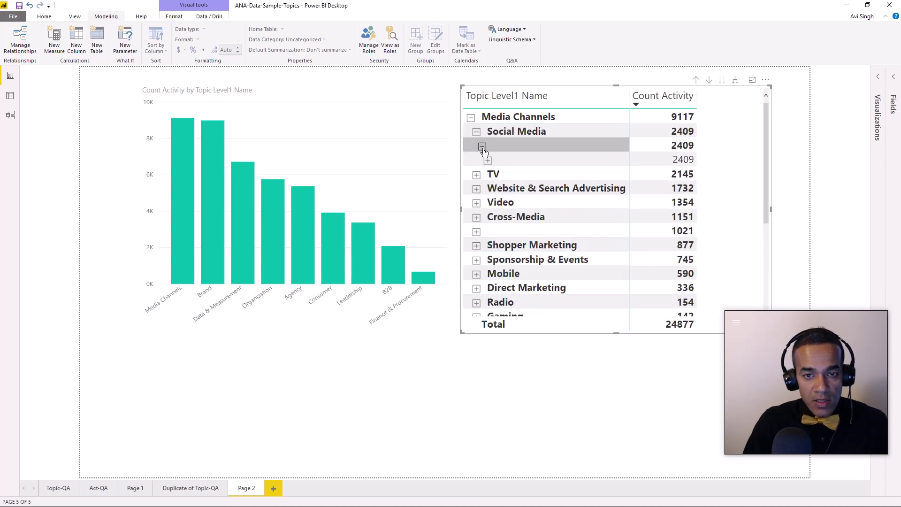
left_click(476, 132)
left_click(471, 117)
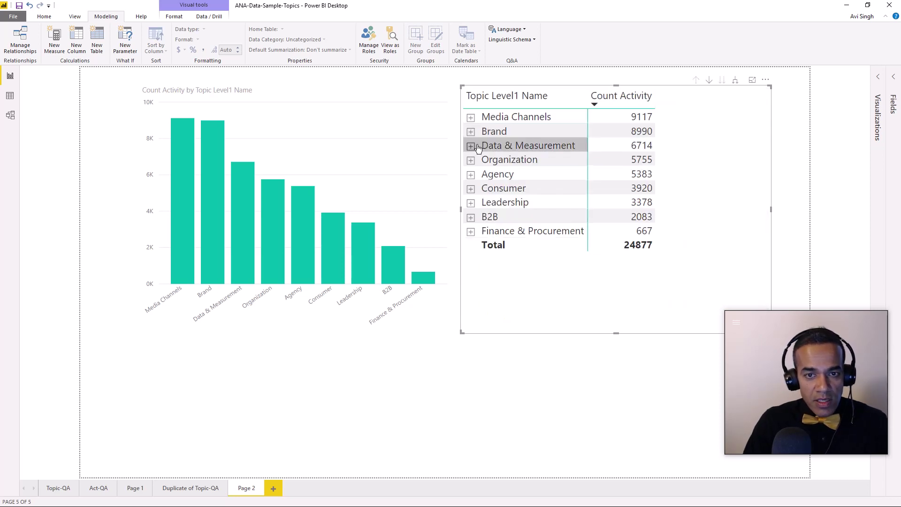
Drill the chart into Brand and Content Marketing, drill back up, and return to Topic-QA
right_click(213, 255)
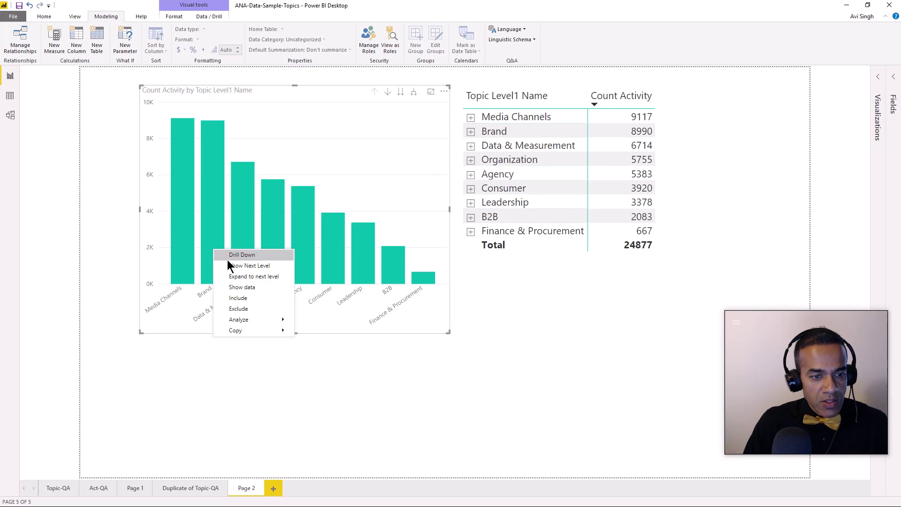
left_click(234, 256)
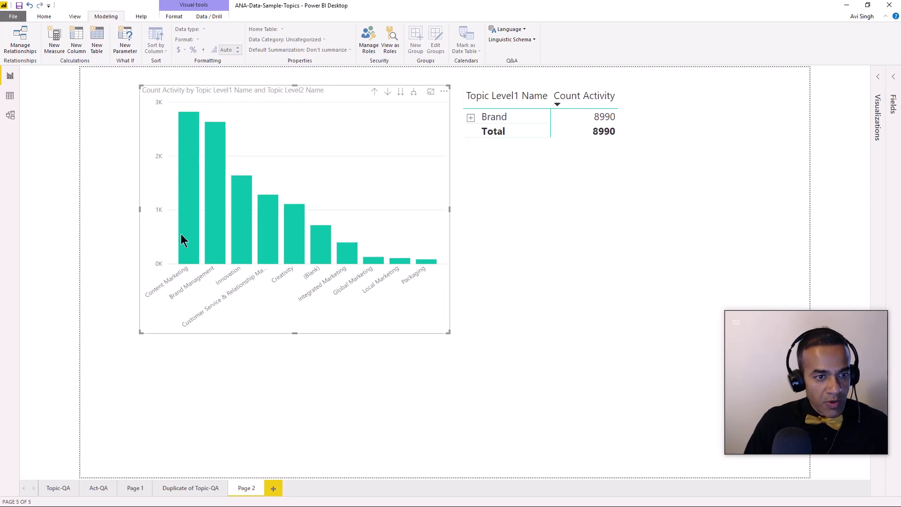
right_click(196, 232)
left_click(217, 236)
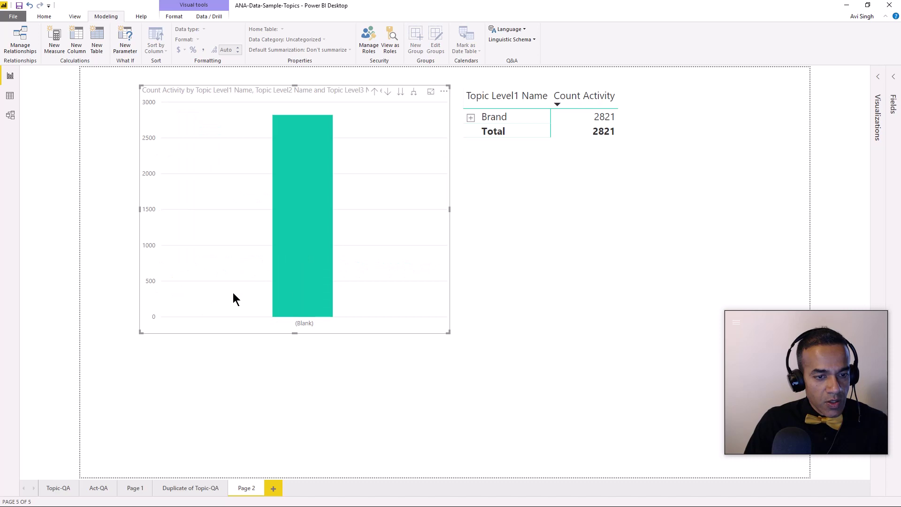
left_click(374, 91)
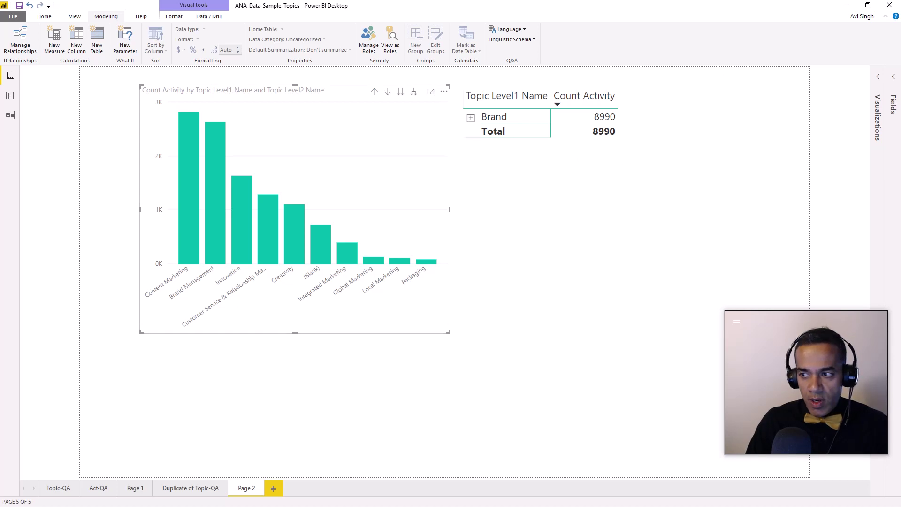
left_click(374, 92)
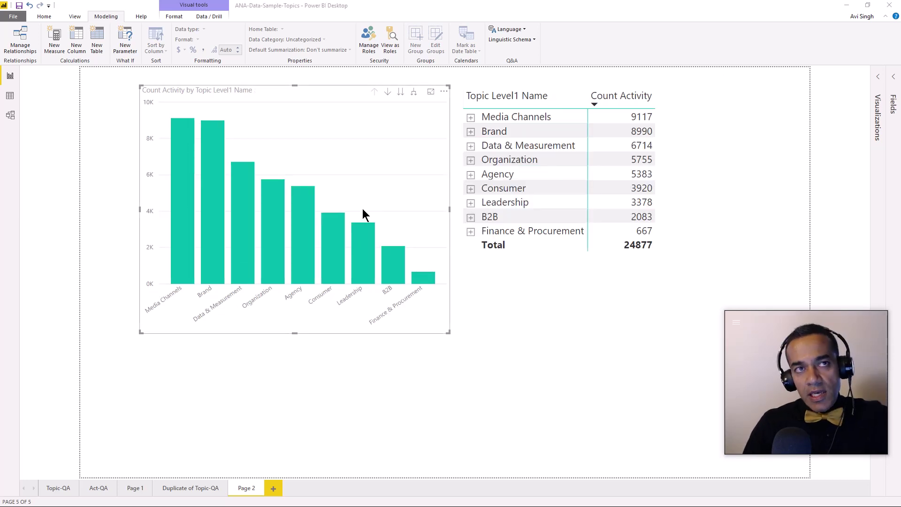
left_click(56, 486)
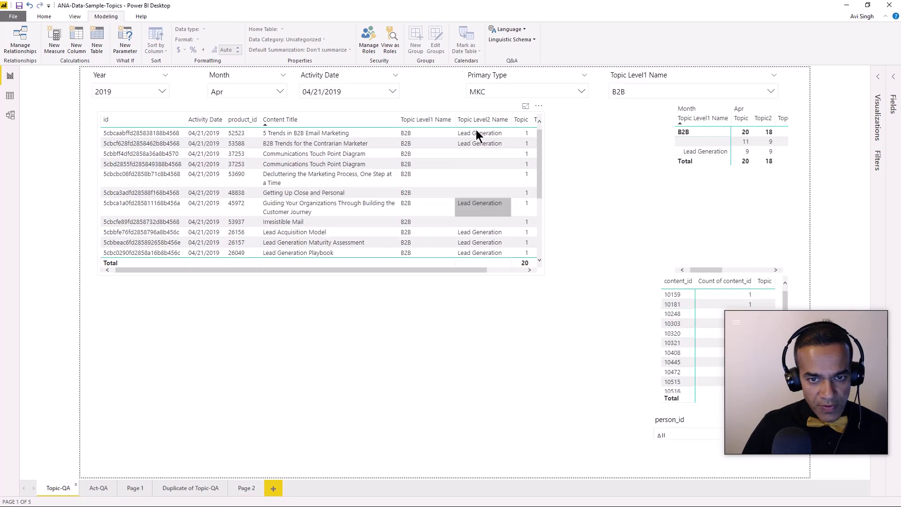
Widen the top detail table so all its columns are visible
left_click(510, 269)
left_click_drag(546, 274, 617, 277)
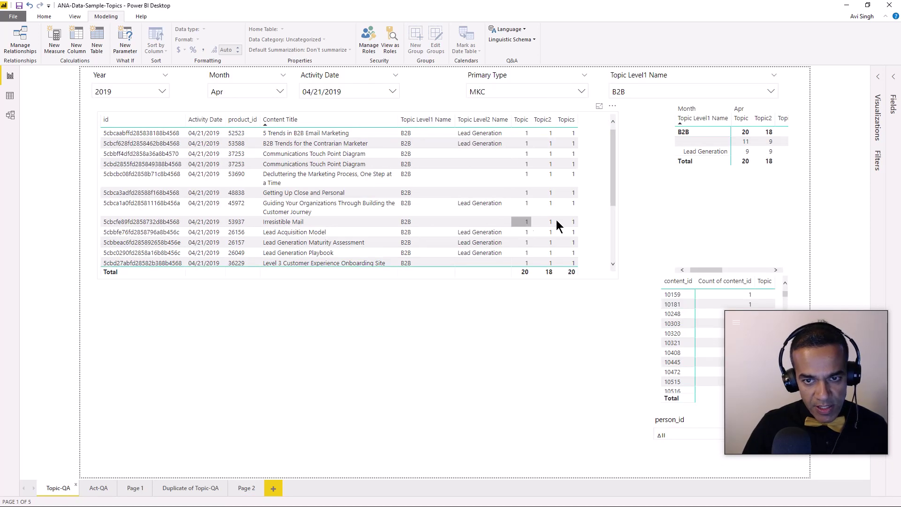
left_click(845, 122)
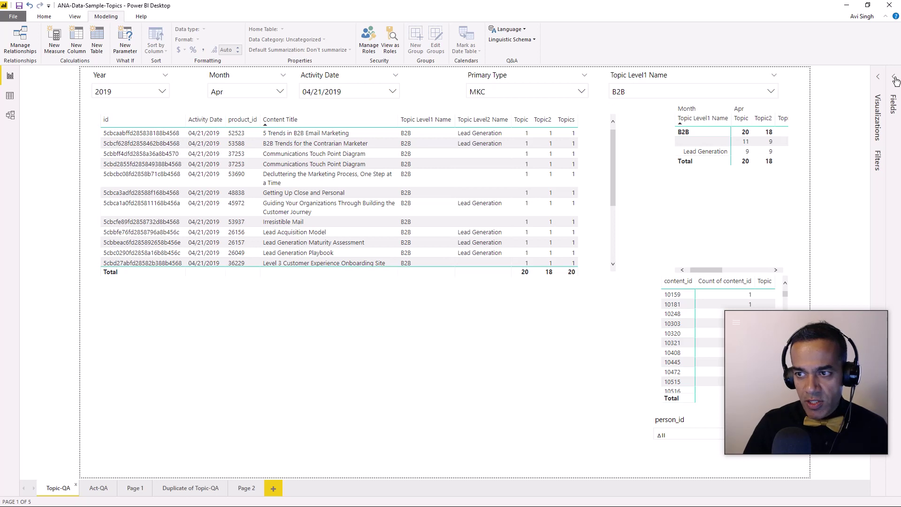
left_click(878, 78)
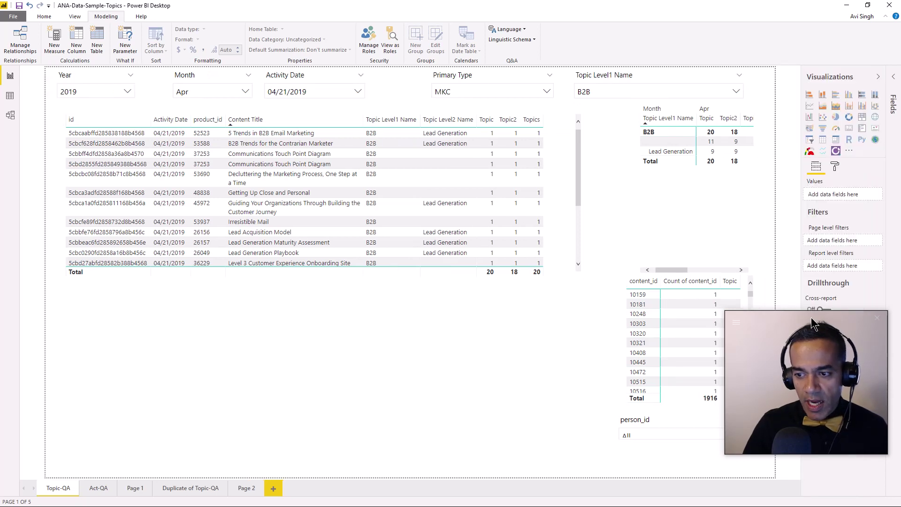
Remove Topics from the QA table and add the Count Activity measure from _Avi Measures
left_click(575, 214)
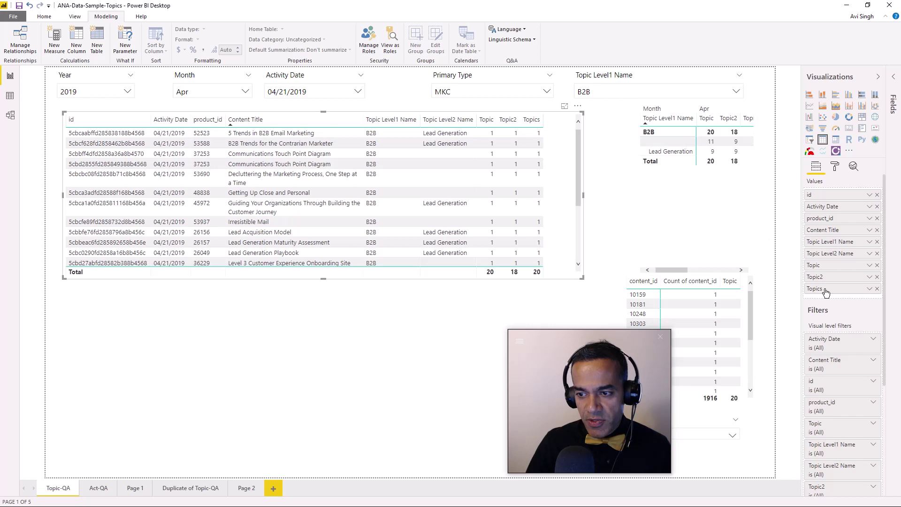
left_click(877, 288)
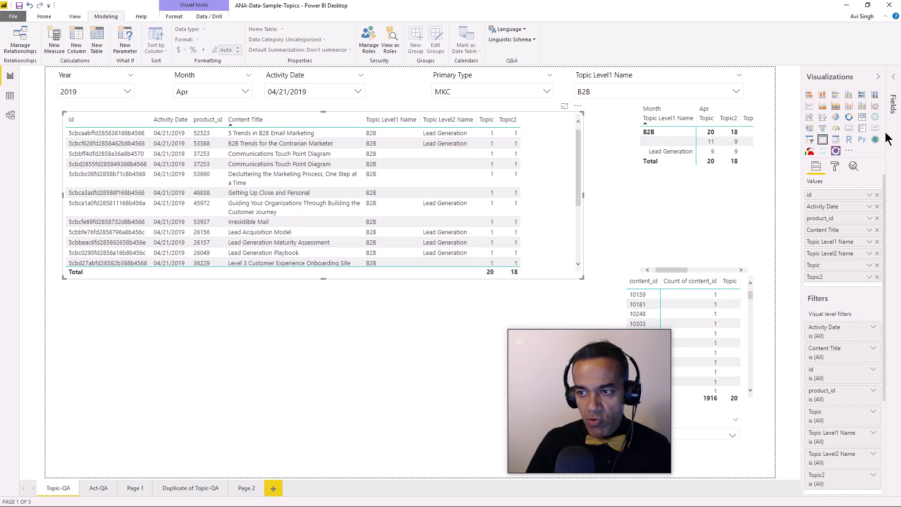
left_click(893, 88)
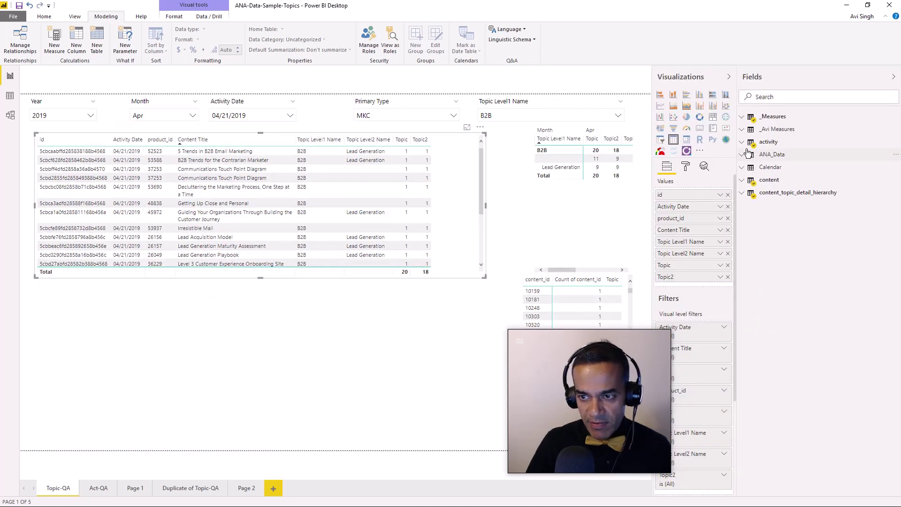
left_click(747, 144)
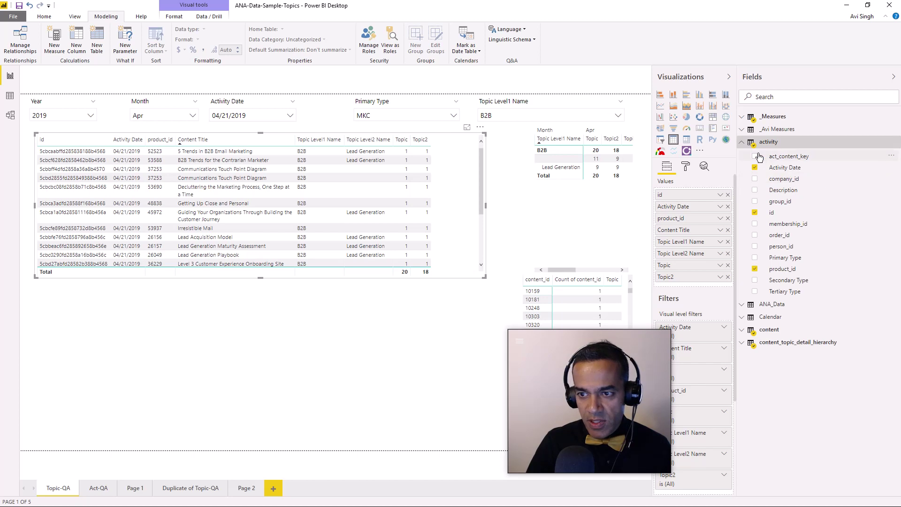
left_click(746, 142)
left_click(742, 129)
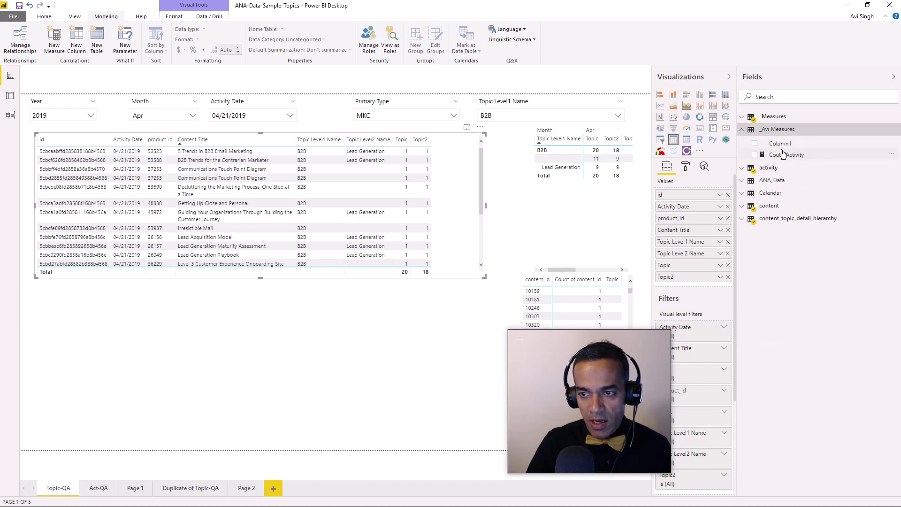
left_click(755, 156)
left_click(755, 155)
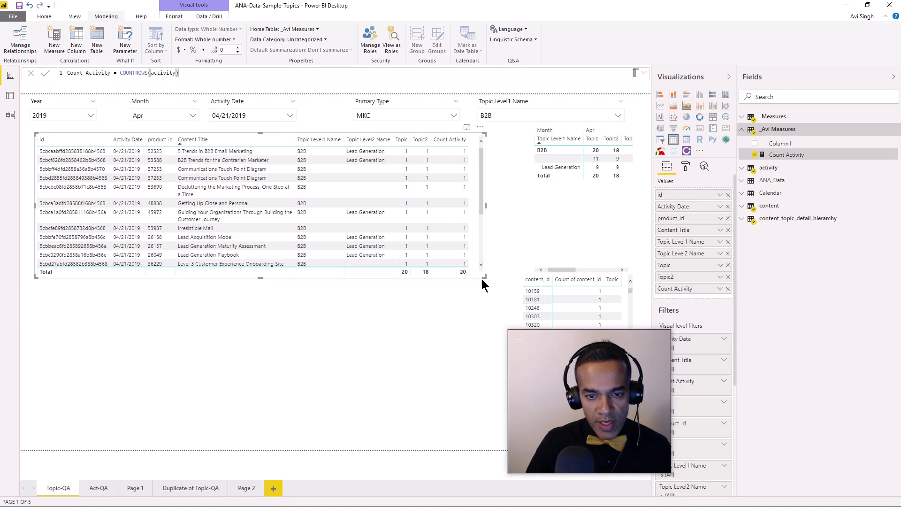
mouse_move(451, 263)
left_mouse_down()
mouse_move(475, 272)
mouse_move(440, 270)
left_mouse_up()
Switch the Topic Level1 Name slicer from B2B to Agency and check the 14, 16, 14 totals
left_click(511, 116)
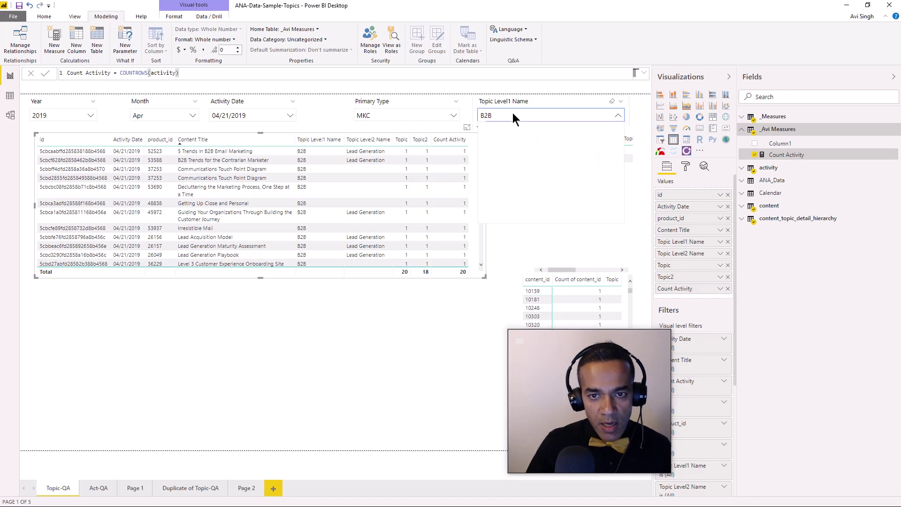
left_click(486, 213)
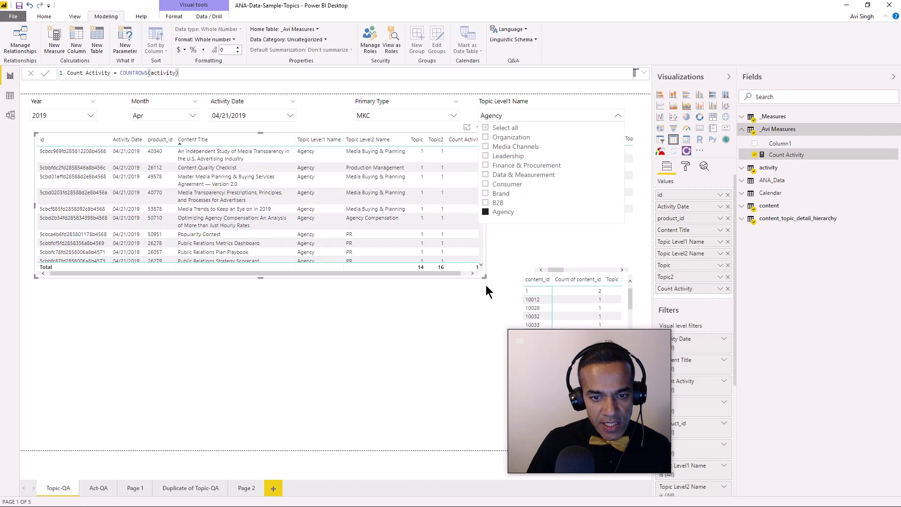
left_click(463, 273)
left_click(464, 274)
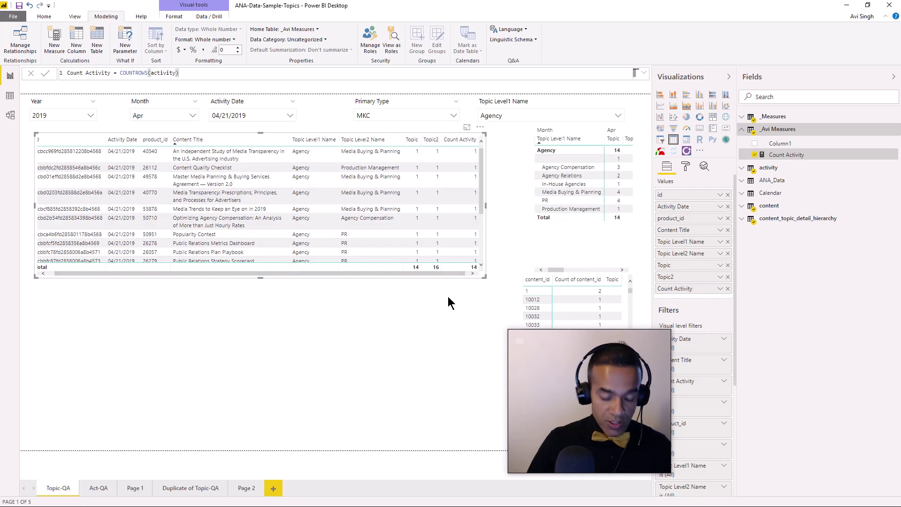
left_click(458, 274)
left_click(469, 268)
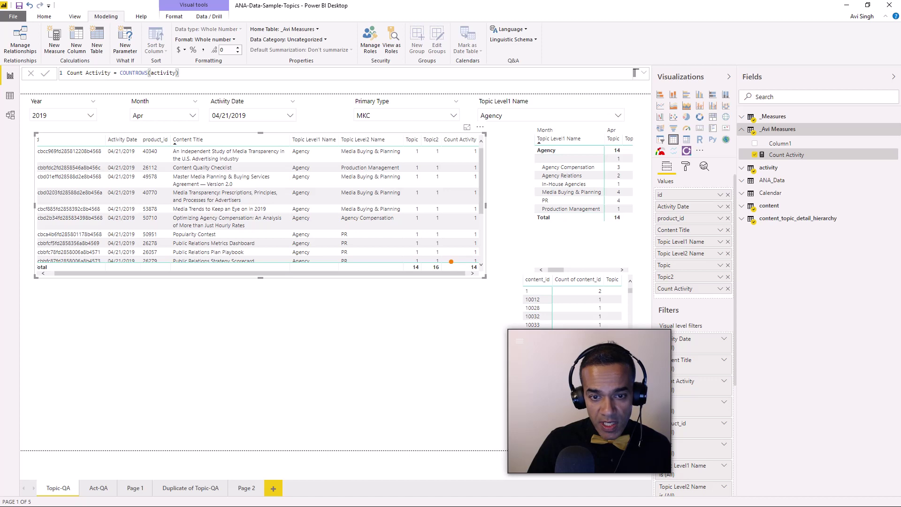
mouse_move(436, 208)
left_mouse_down()
mouse_move(436, 259)
mouse_move(357, 281)
left_mouse_up()
left_click(356, 280)
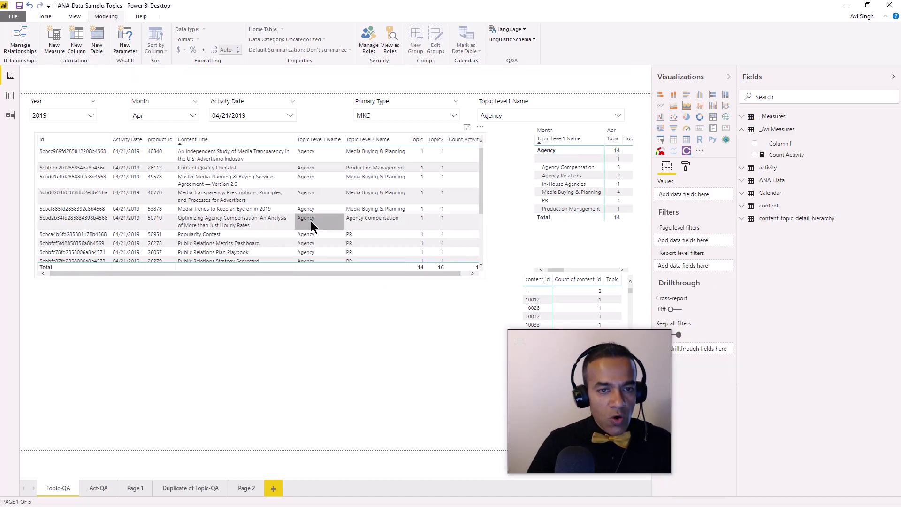
left_click(445, 276)
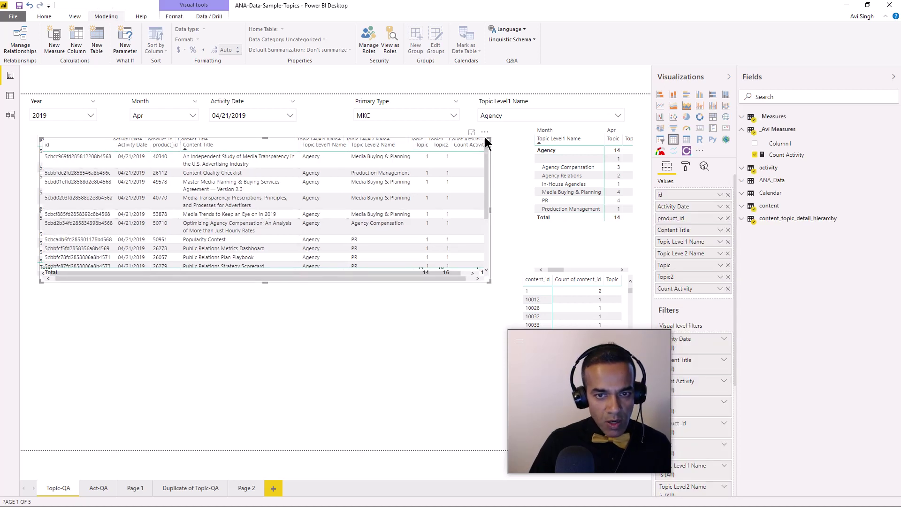
Duplicate the QA table and place the copy beneath the original
key("ctrl+c")
key("ctrl+v")
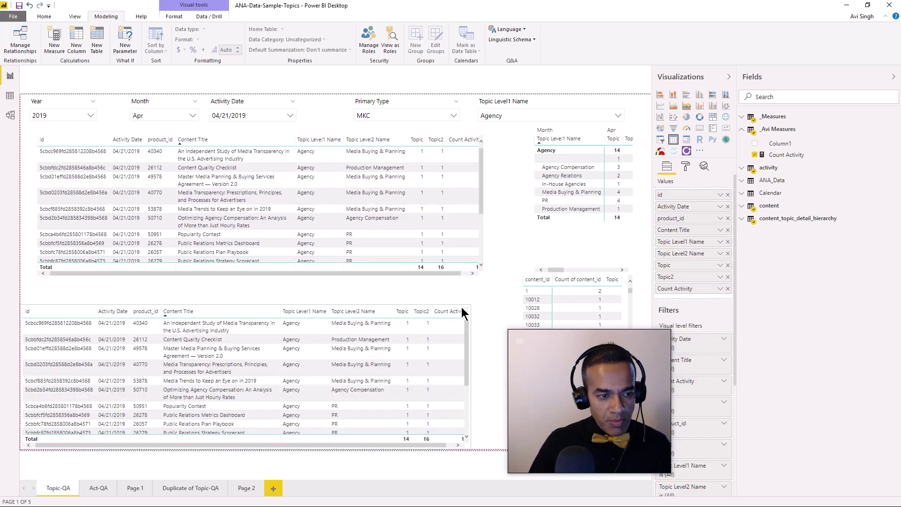
left_click_drag(478, 298, 477, 299)
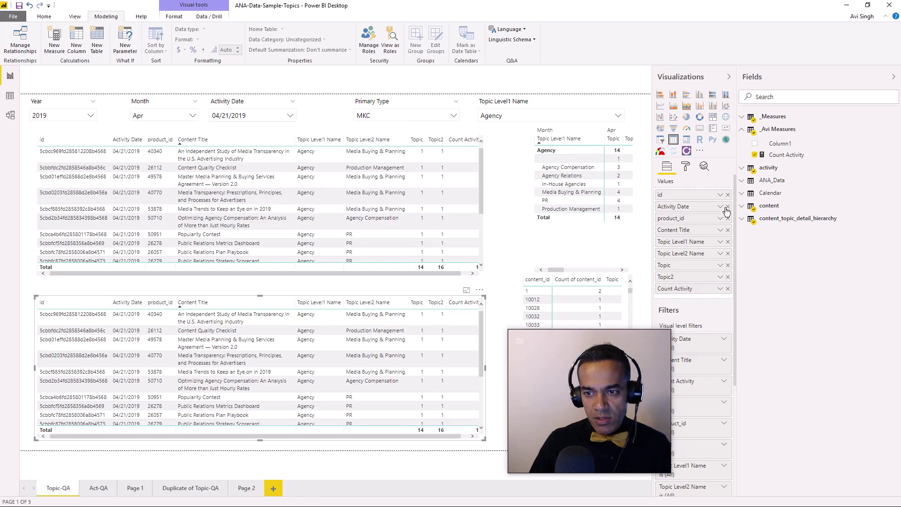
Remove Activity Date, product_id, Content Title, Topic Level1 and Level2 Name from the copy
left_click(728, 210)
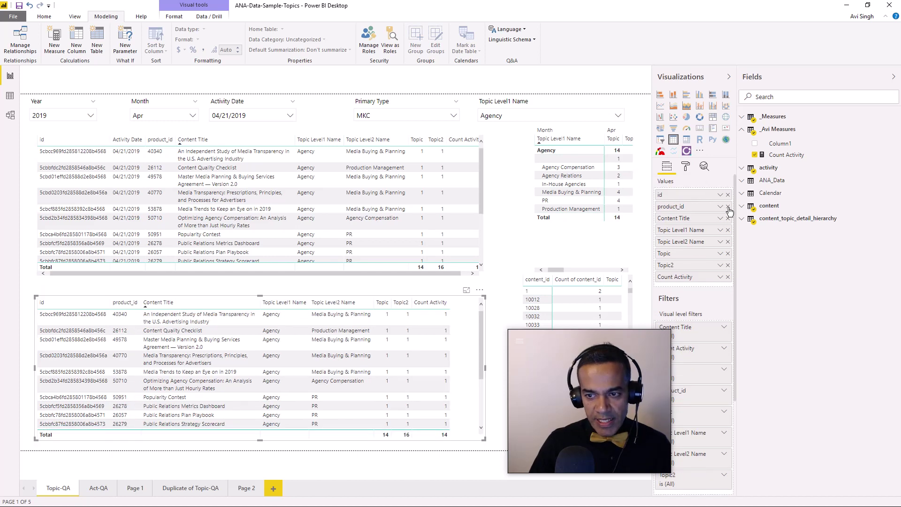
left_click(728, 210)
left_click(728, 209)
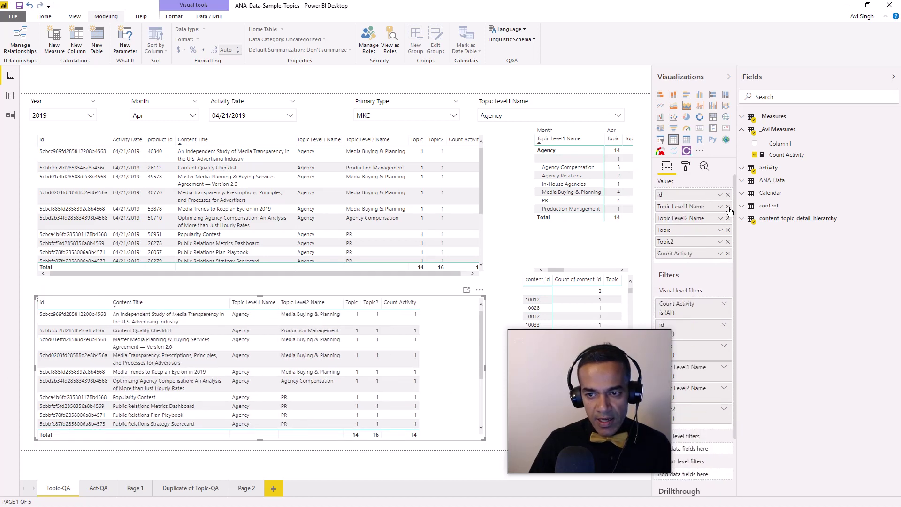
left_click(728, 207)
left_click(729, 207)
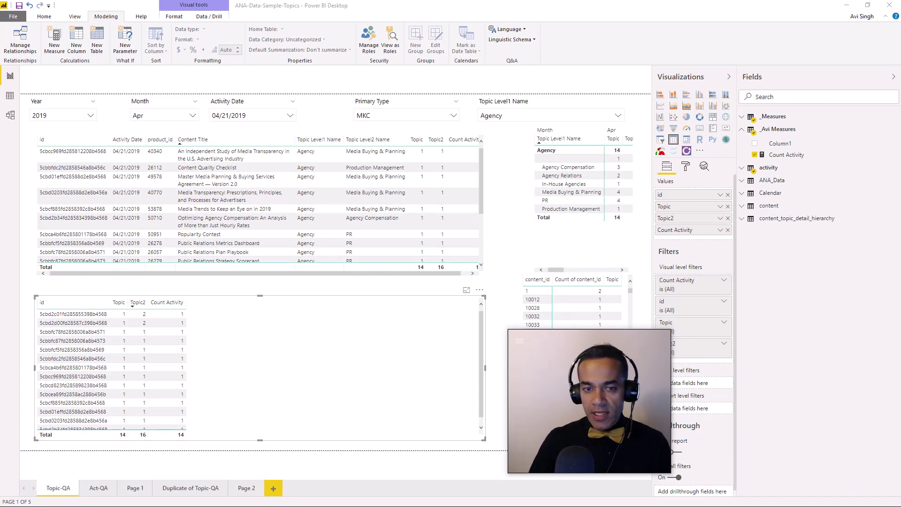
key("alt+Tab")
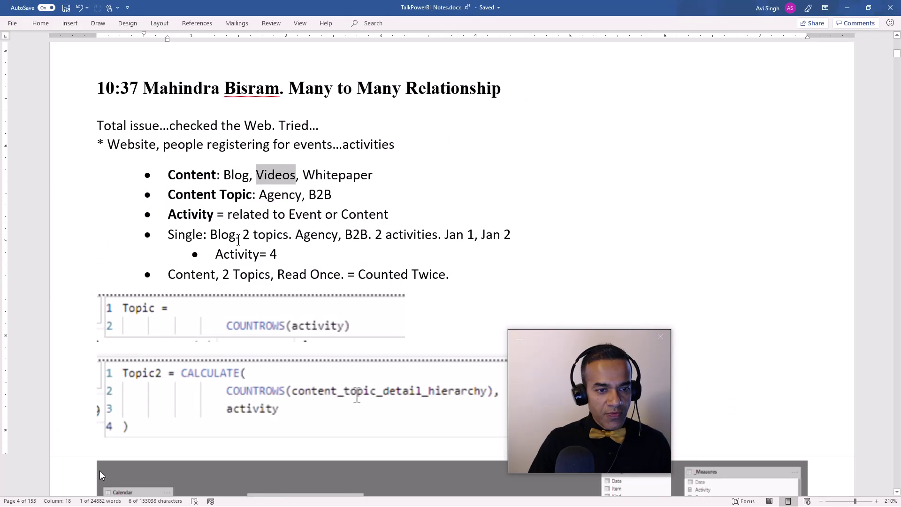
double_click(231, 236)
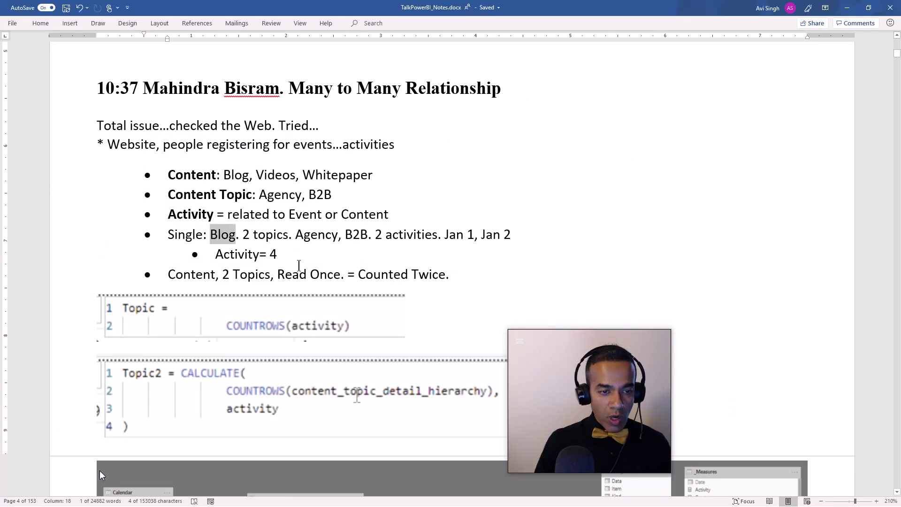
key("ctrl+Right")
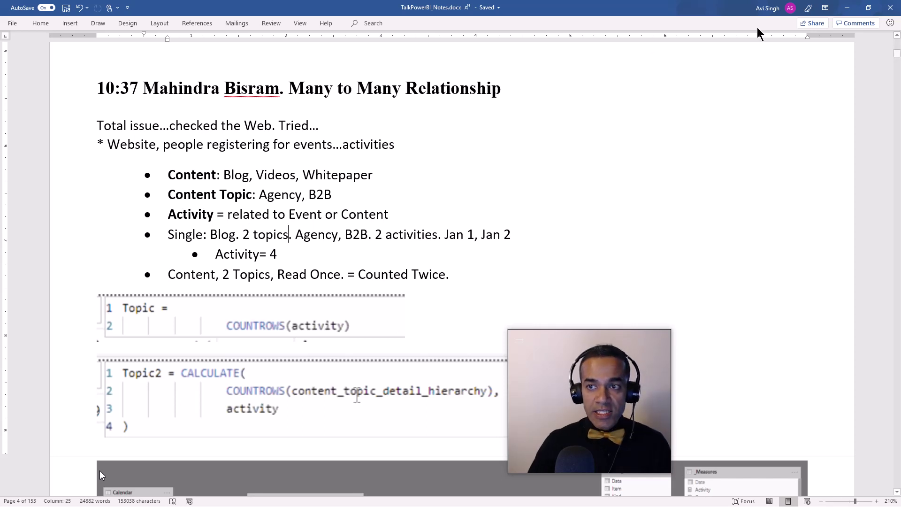
left_click(847, 8)
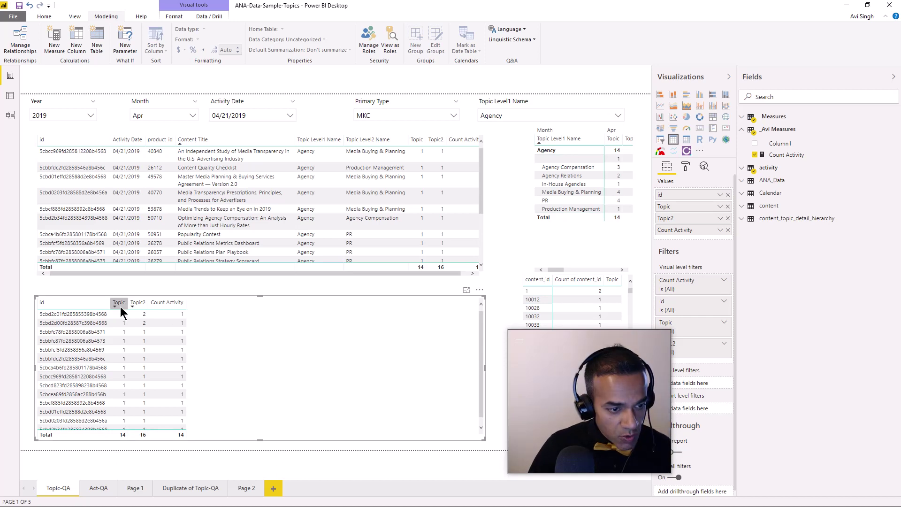
Cross-filter to the first id row and compare its repeated id, dates and Agency topic rows
left_click(87, 315)
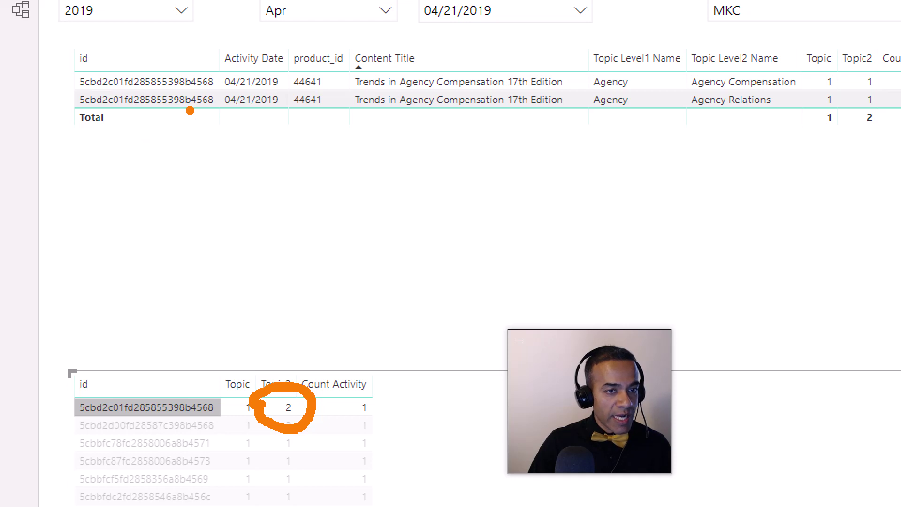
left_click_drag(190, 110, 201, 216)
left_click_drag(247, 108, 280, 230)
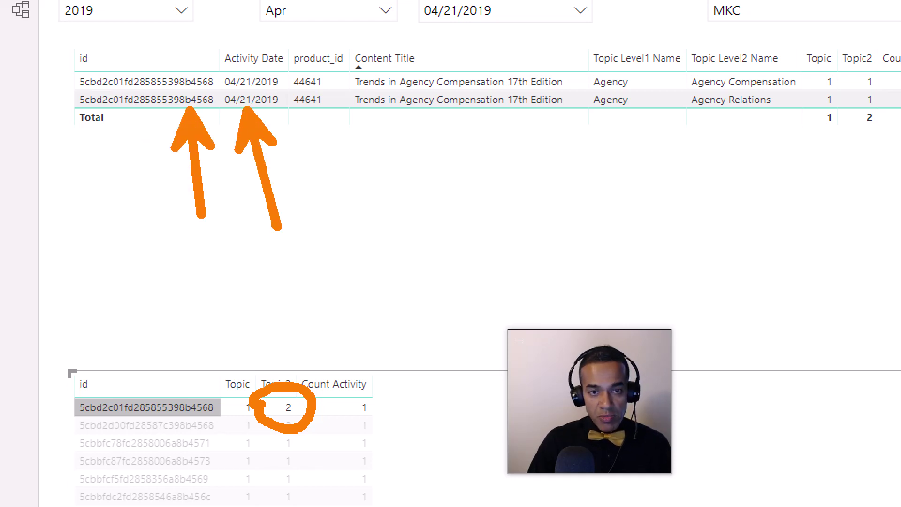
left_click(680, 84)
left_click(681, 100)
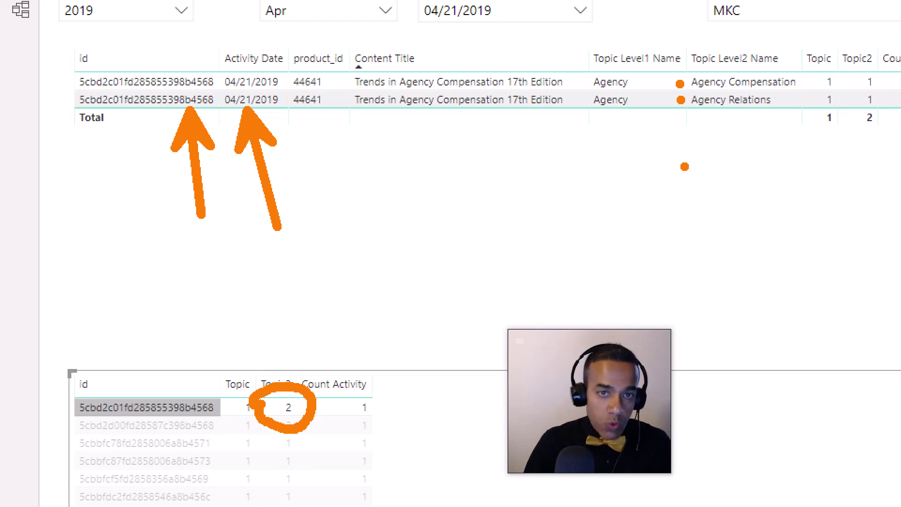
key("Escape")
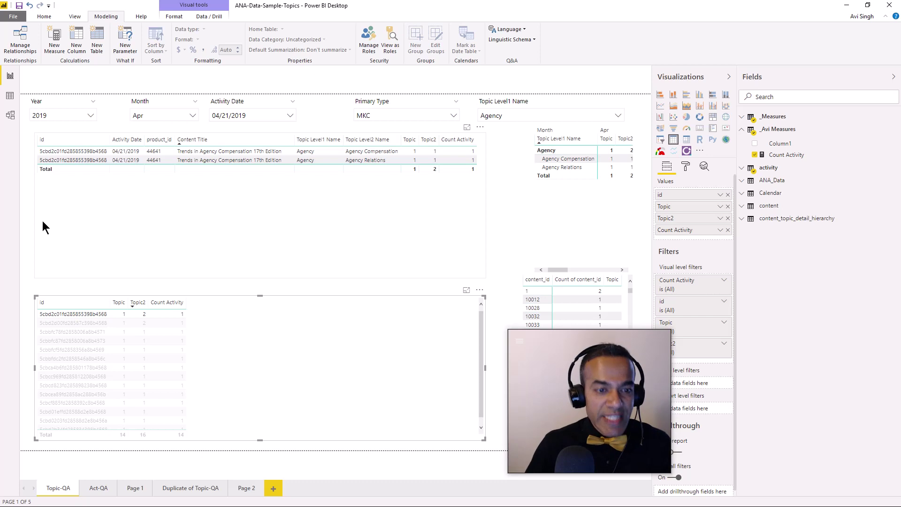
Clear the cross-filter, review the Count Activity formula, and start a new measure
left_click(141, 313)
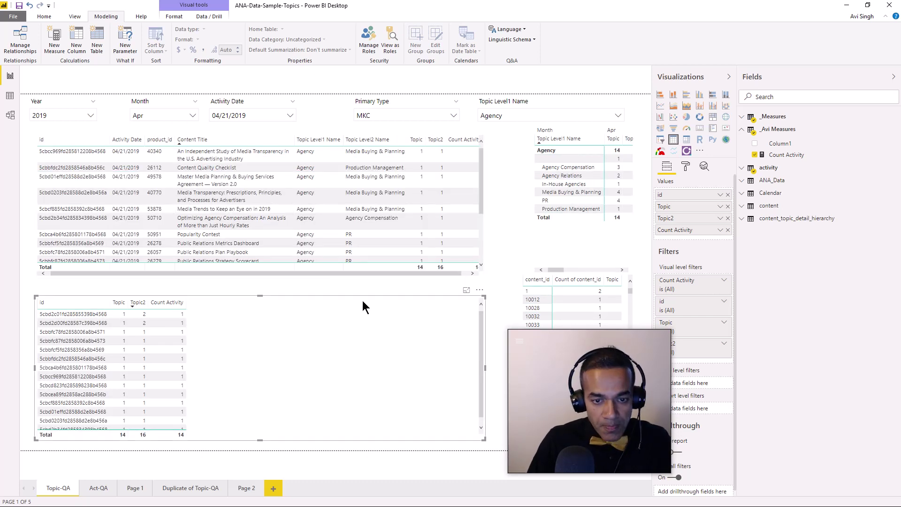
left_click(776, 157)
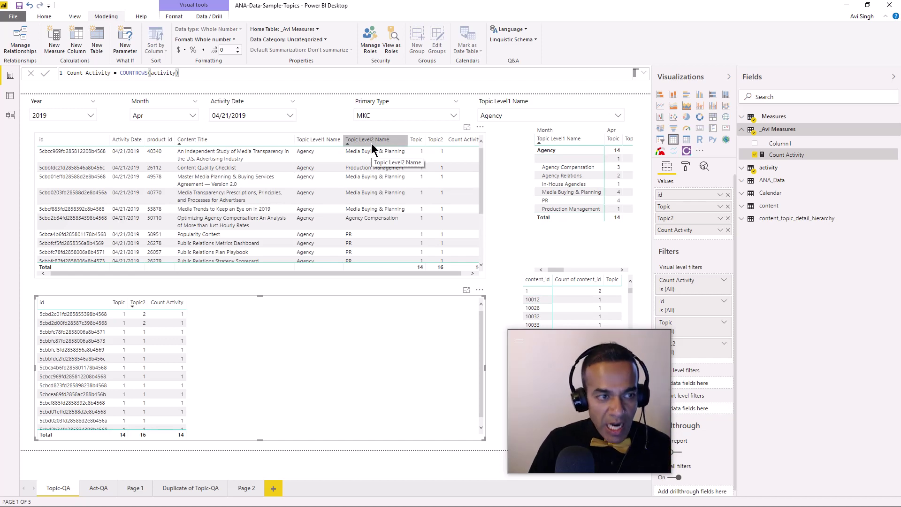
left_click(54, 45)
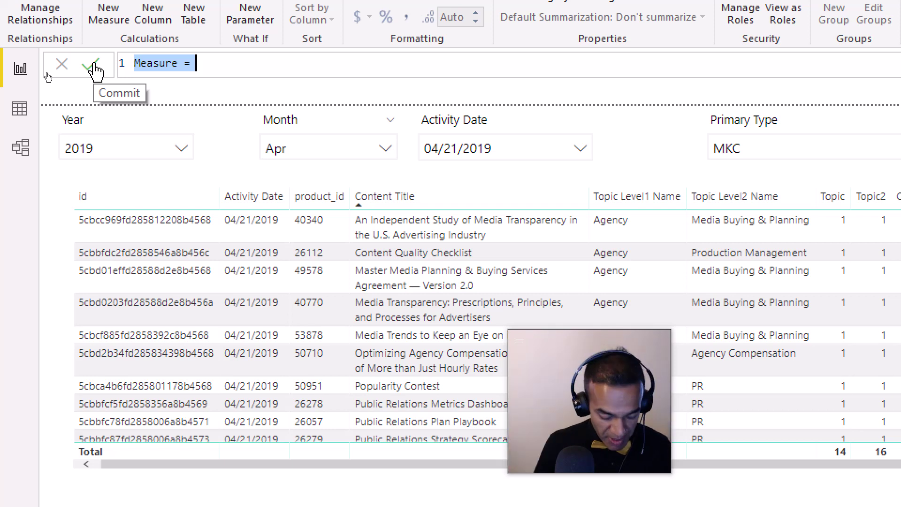
Write Count Activity by Topic Level 2 = SUMX(VALUES(content_topic_detail_hierarchy[Topic Level2 Name]), [Count Activity])
type("Cou")
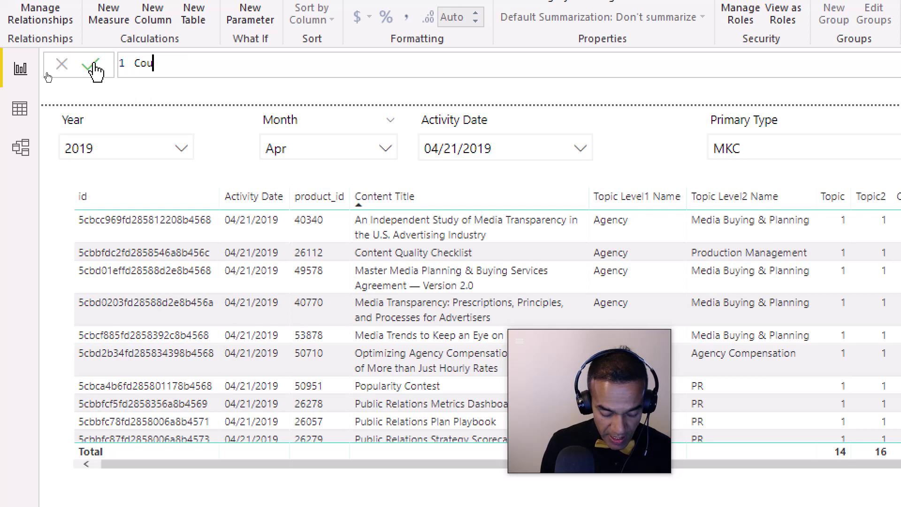
type("nt Activity ")
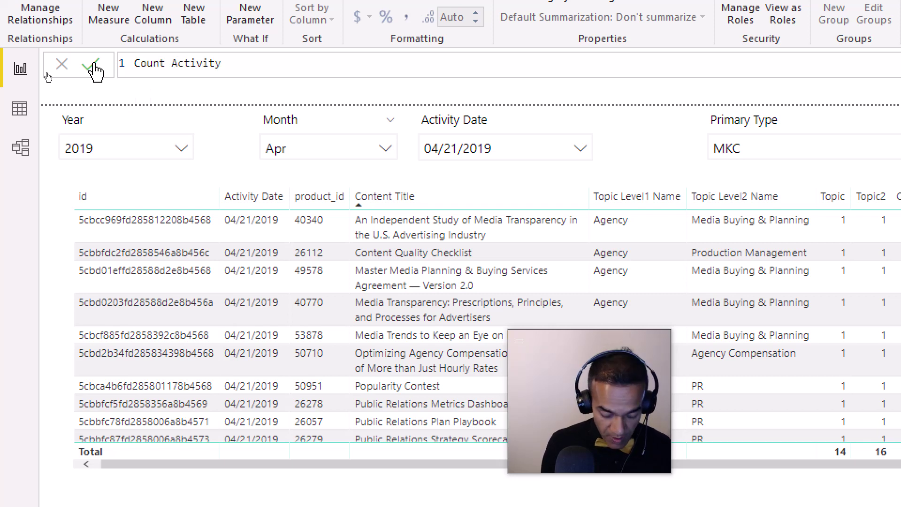
type("by To")
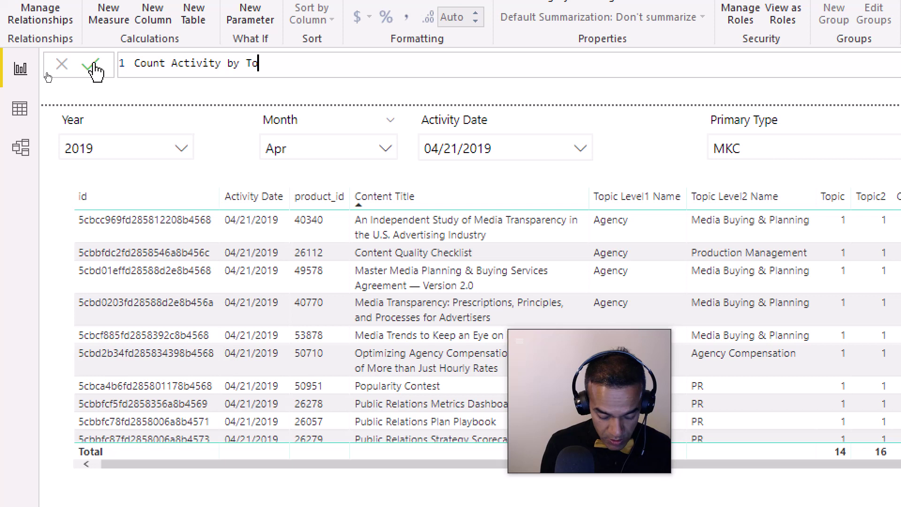
type("pic Level 2")
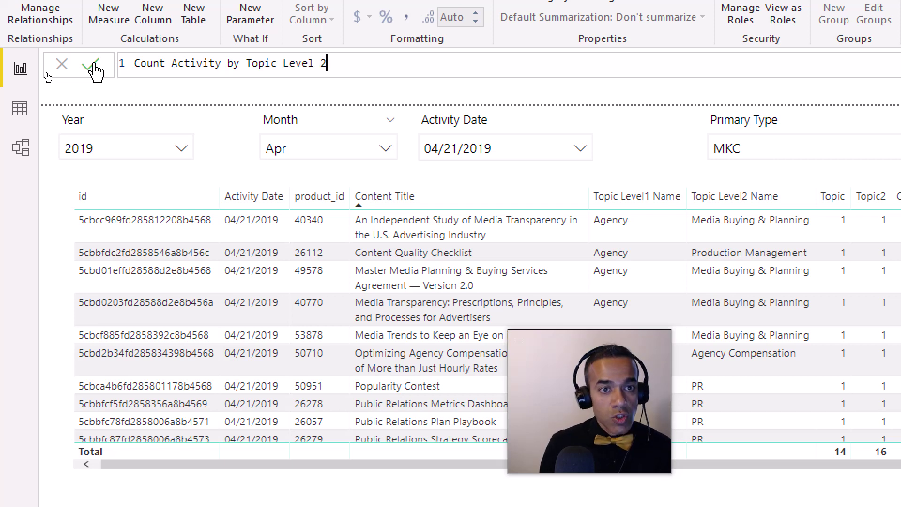
type(" = SUMX(")
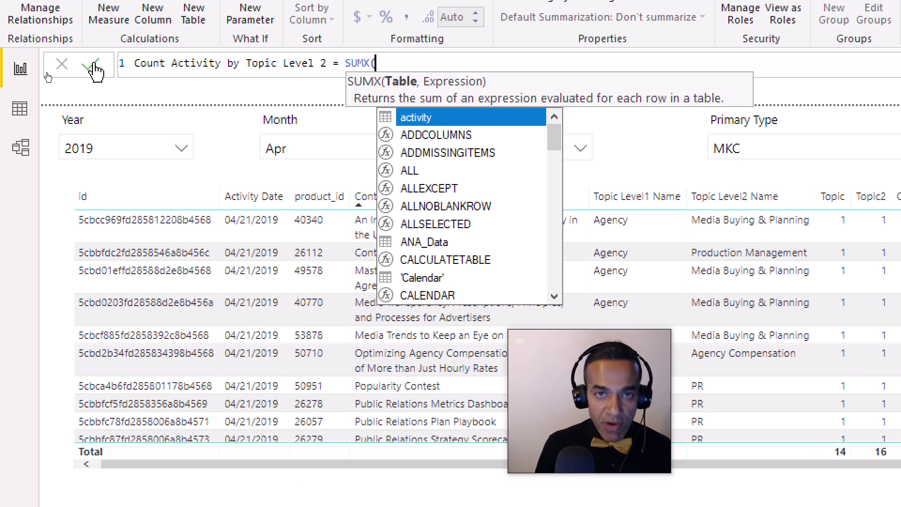
key("Escape")
key("ctrl+shift+Left")
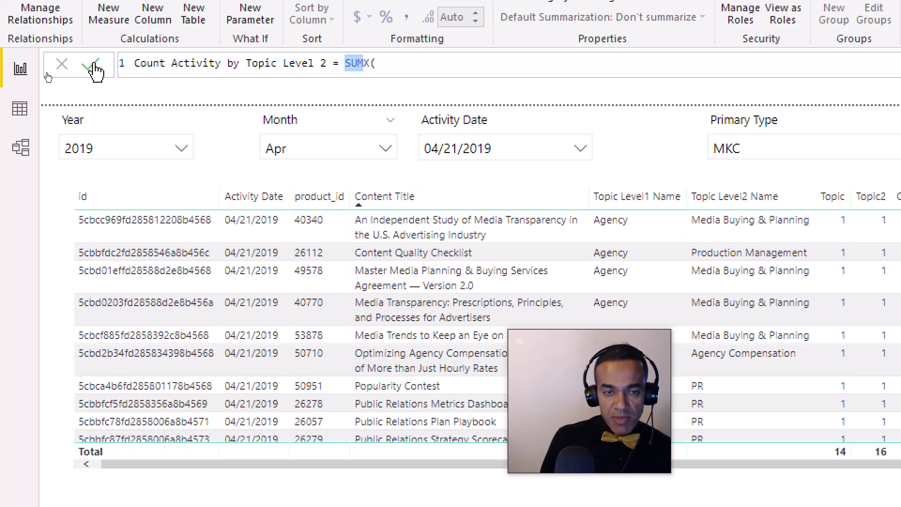
key("End")
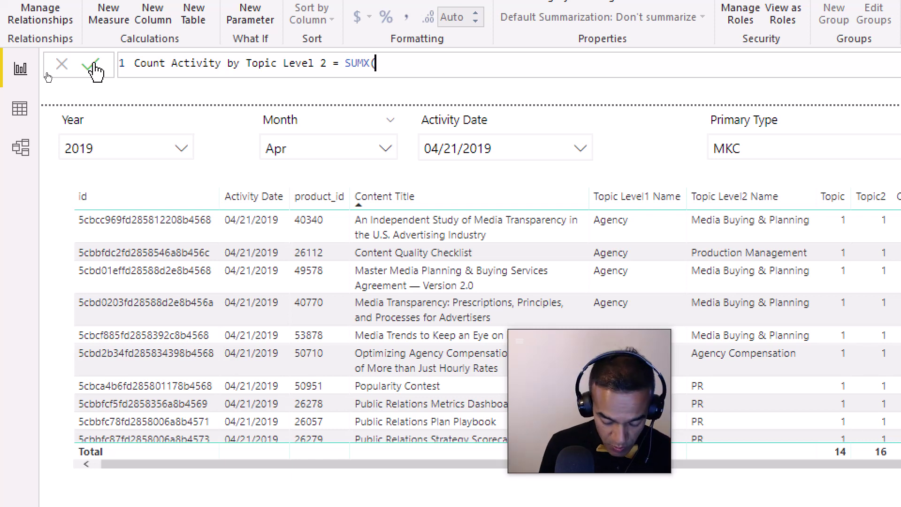
type("VALUES(")
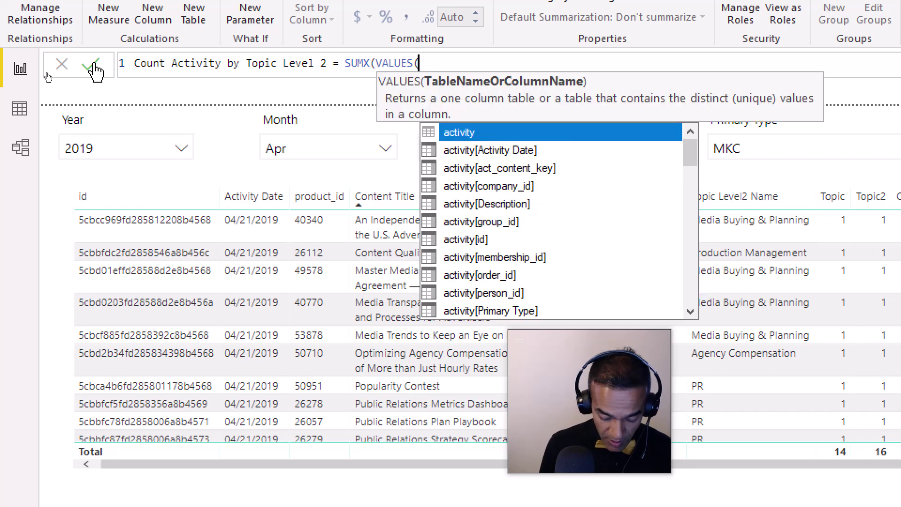
type("Topic")
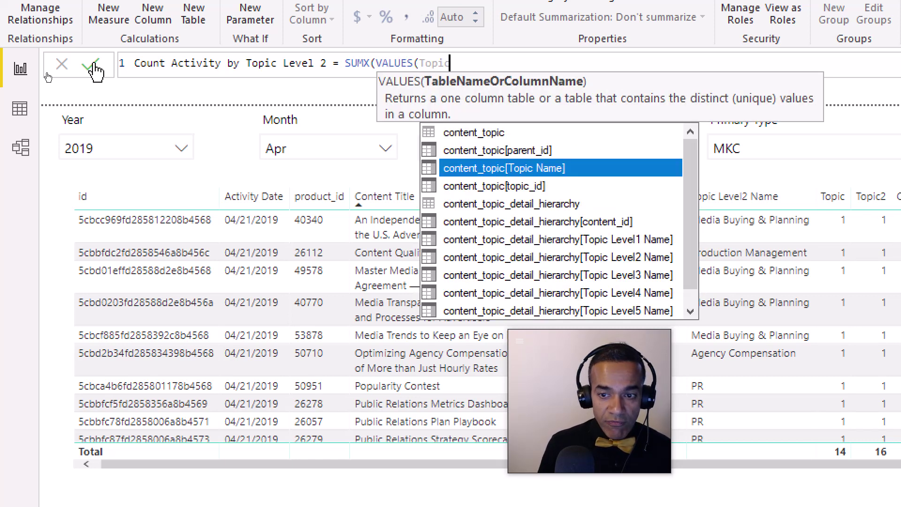
key("Down")
key("Down")
key("Down")
key("Down")
key("Down")
key("Tab")
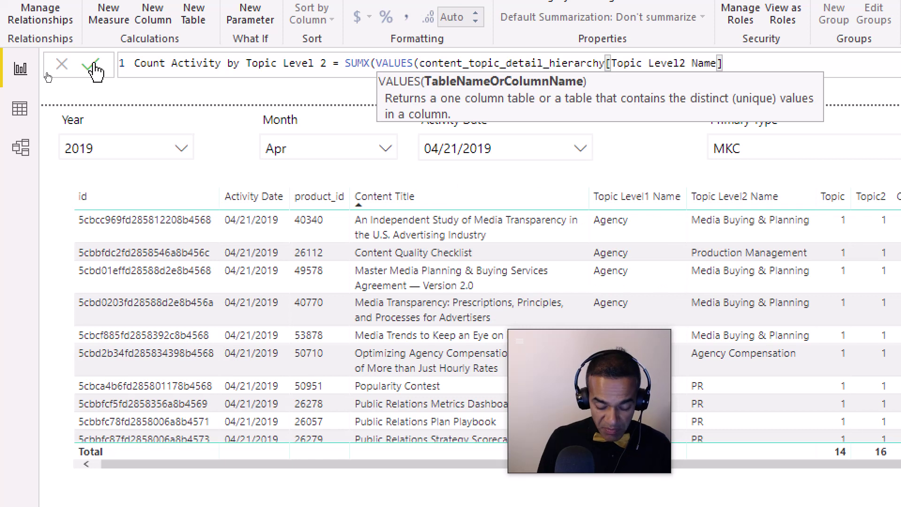
type("),")
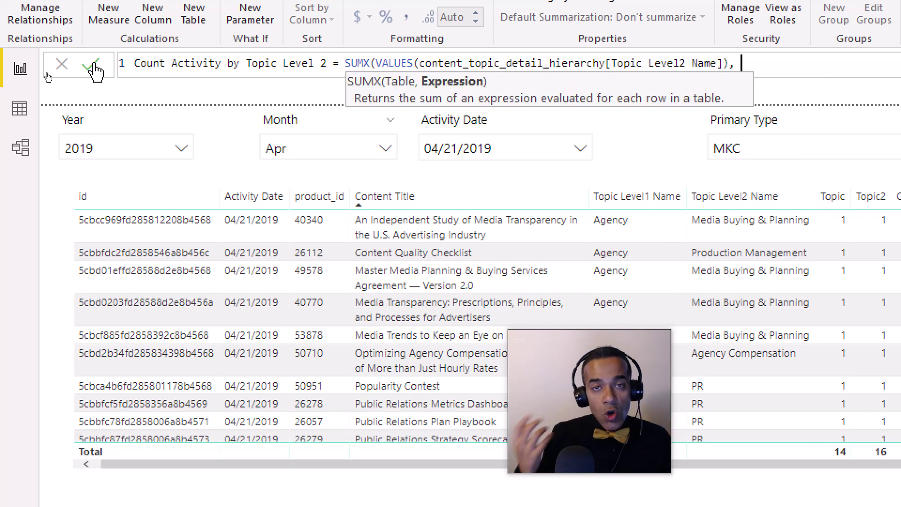
type("[ac")
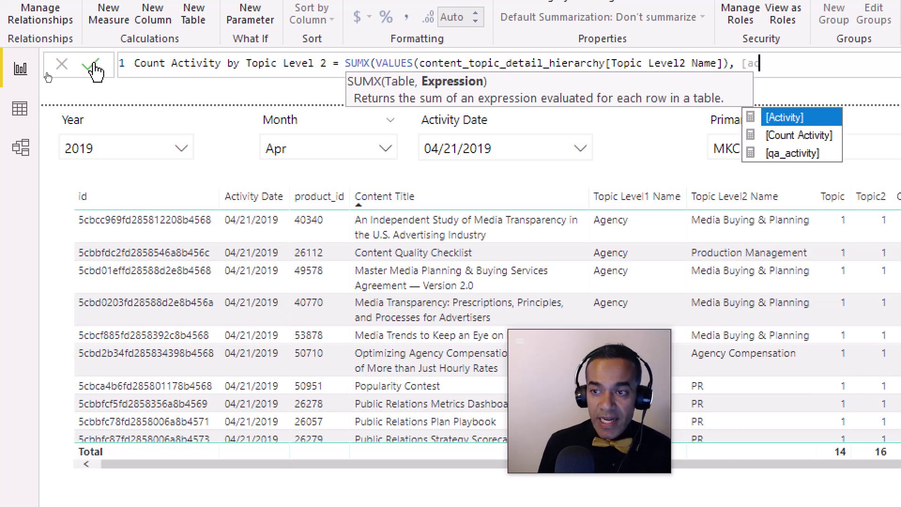
key("Down")
key("Tab")
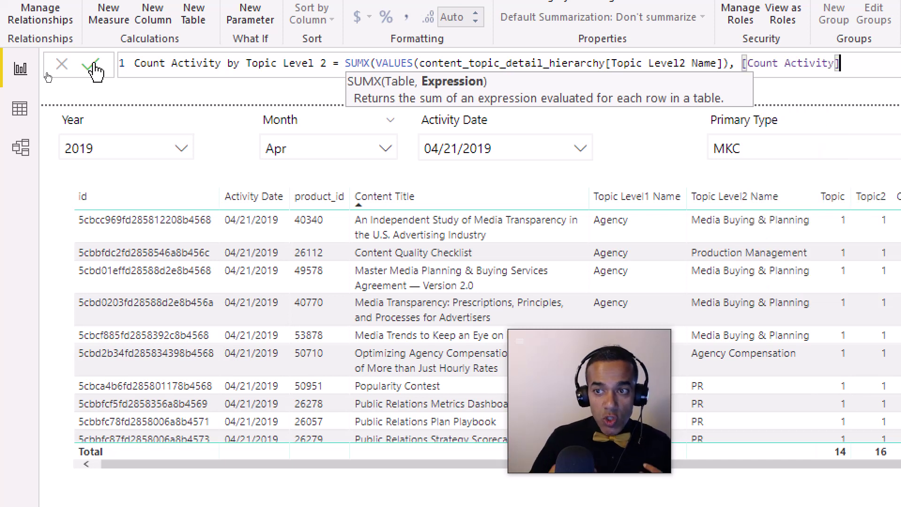
type(")")
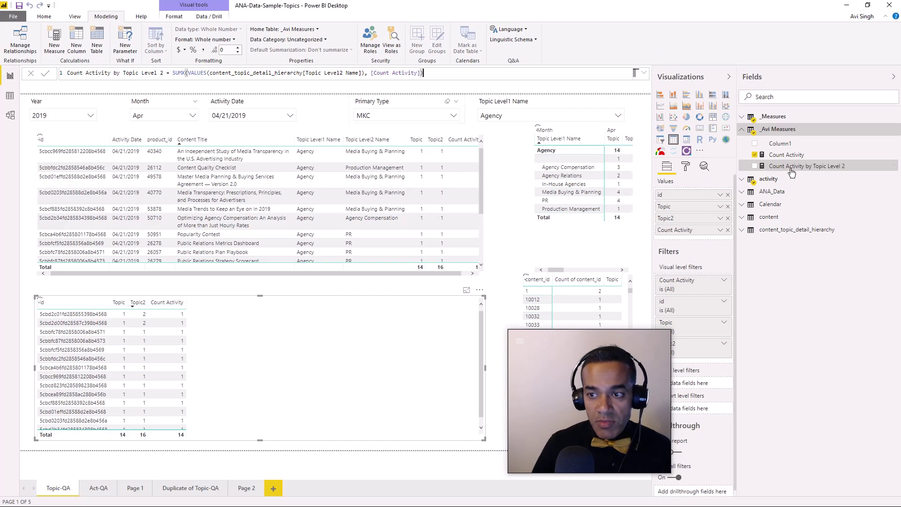
Commit the new measure, widen the top table, and delete the matrix visual
key("Return")
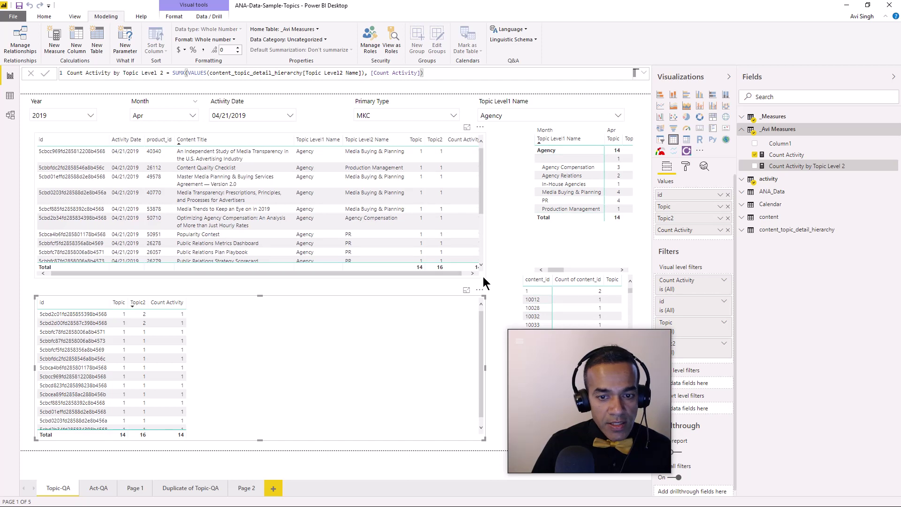
left_click_drag(483, 279, 520, 275)
left_click(578, 235)
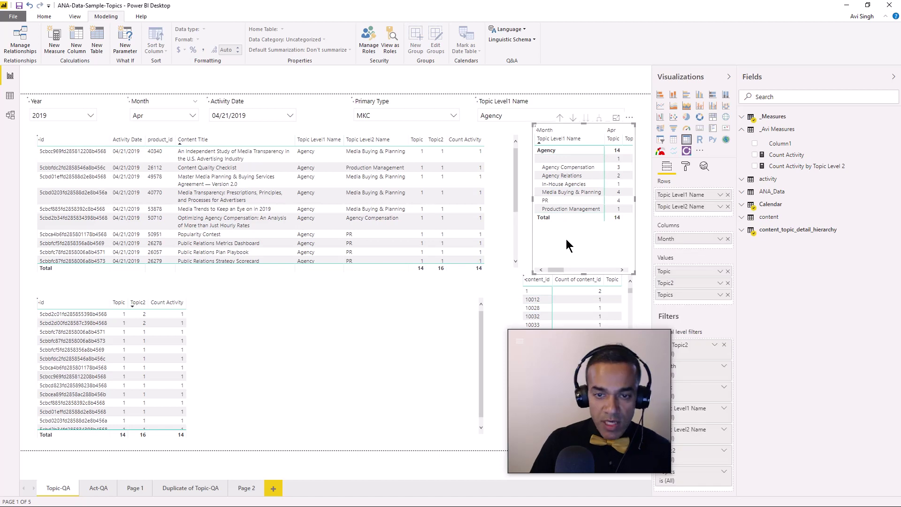
key("Delete")
left_click(518, 206)
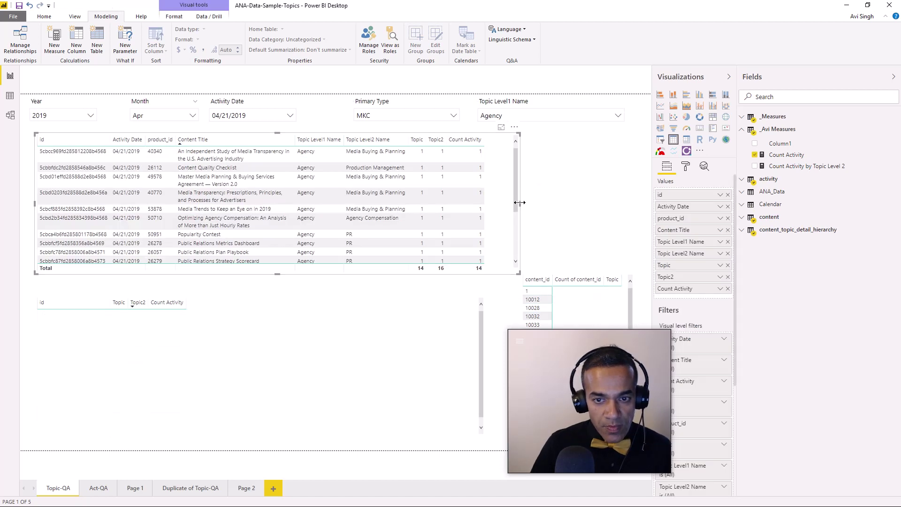
left_click_drag(519, 202, 579, 211)
left_click(592, 243)
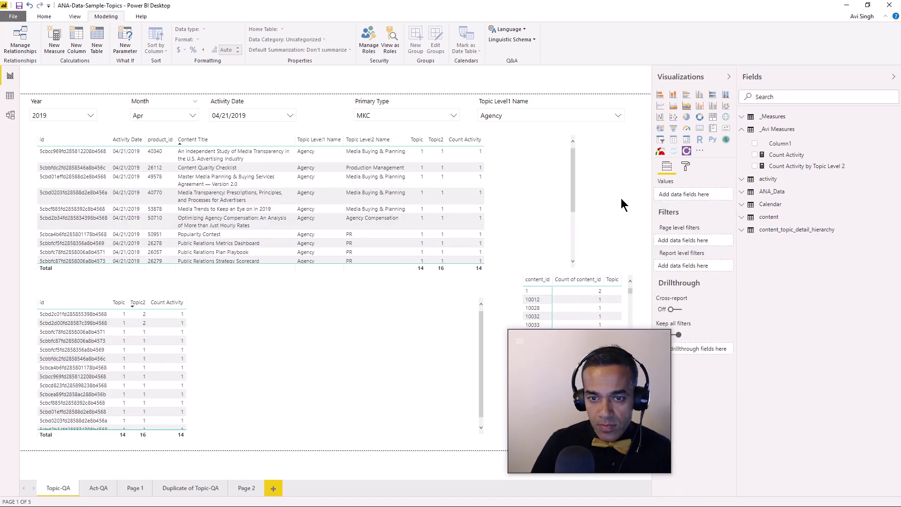
Add Count Activity by Topic Level 2 to both tables and filter Topic Level1 Name to B2B
left_click(559, 210)
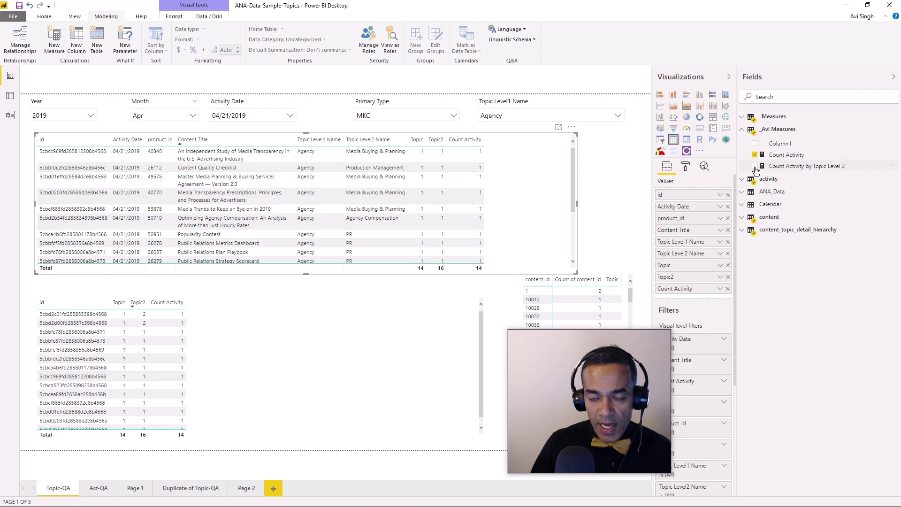
left_click(754, 166)
key("Tab")
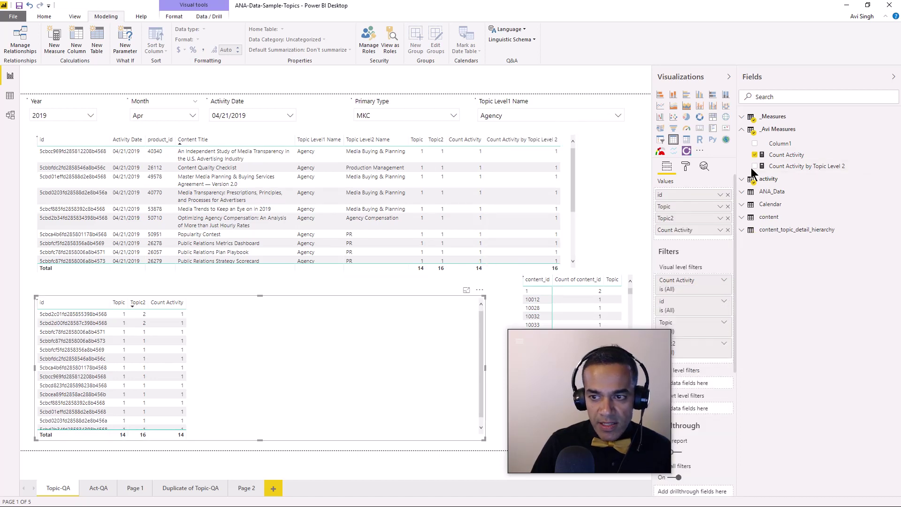
key("space")
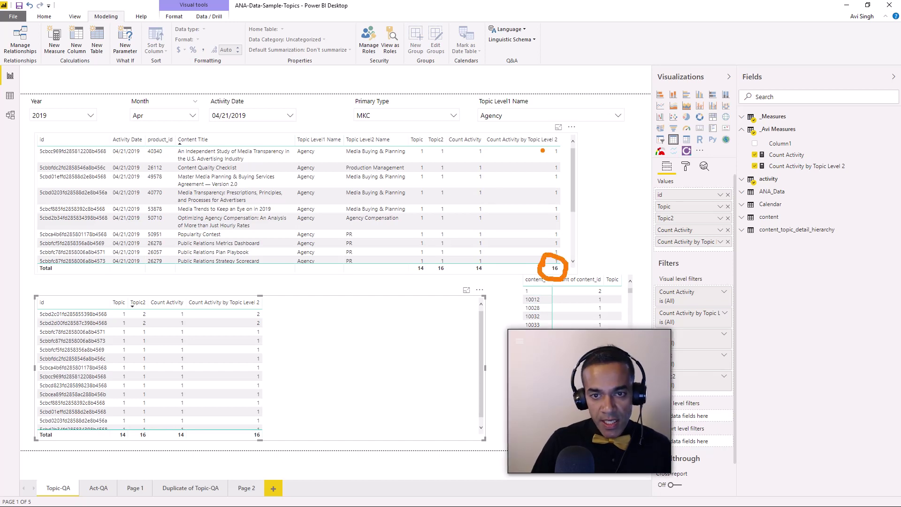
left_click(534, 121)
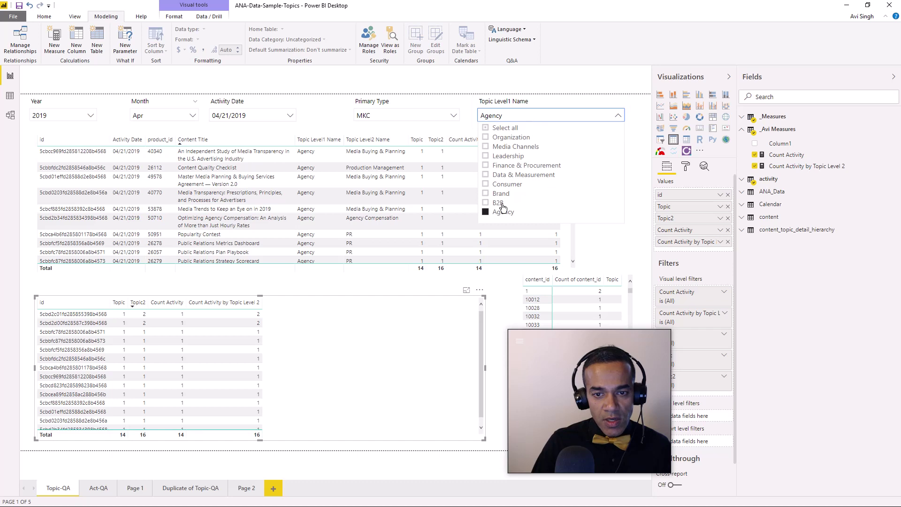
left_click(616, 117)
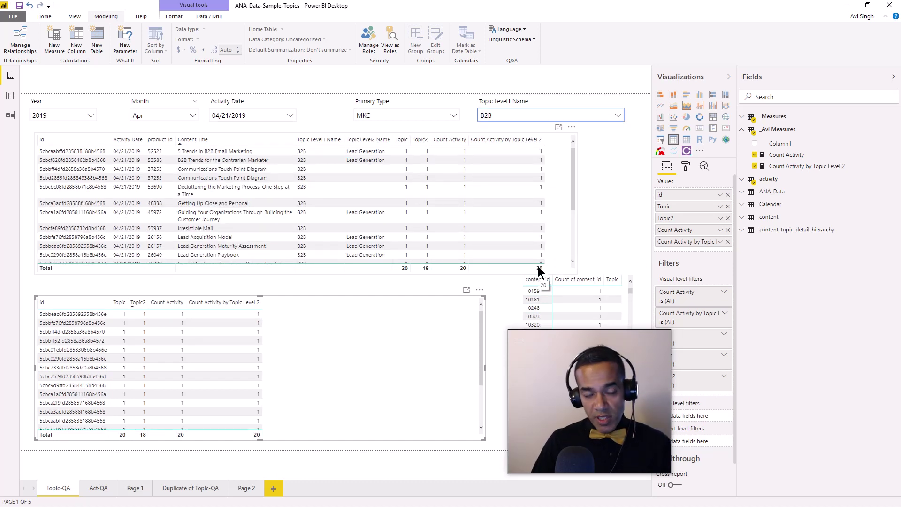
Open the model diagram and pan to the content and content_topic_detail_hierarchy tables
left_click(11, 116)
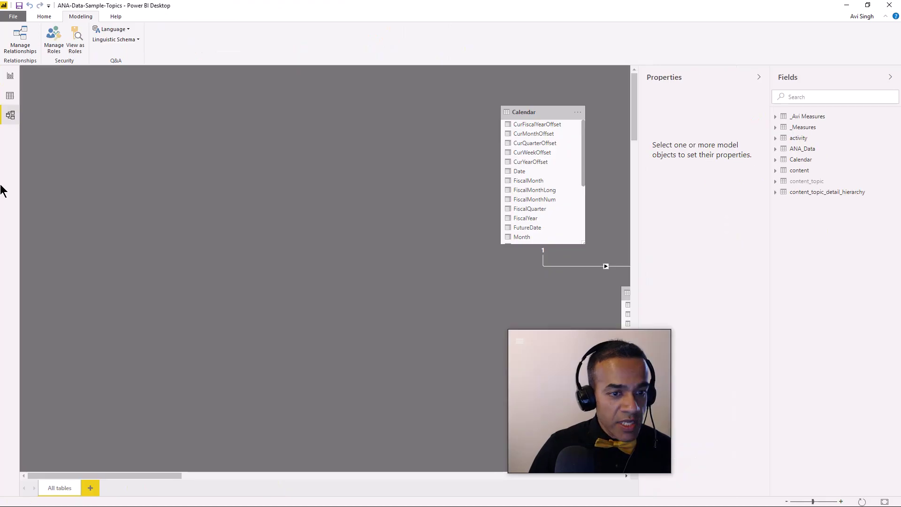
left_click_drag(177, 476, 306, 484)
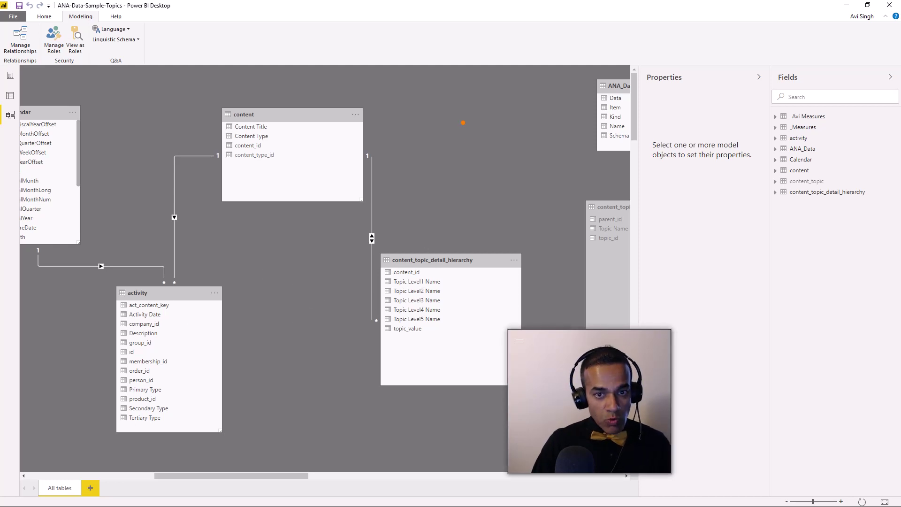
mouse_move(464, 100)
left_mouse_down()
mouse_move(527, 164)
mouse_move(576, 194)
left_mouse_up()
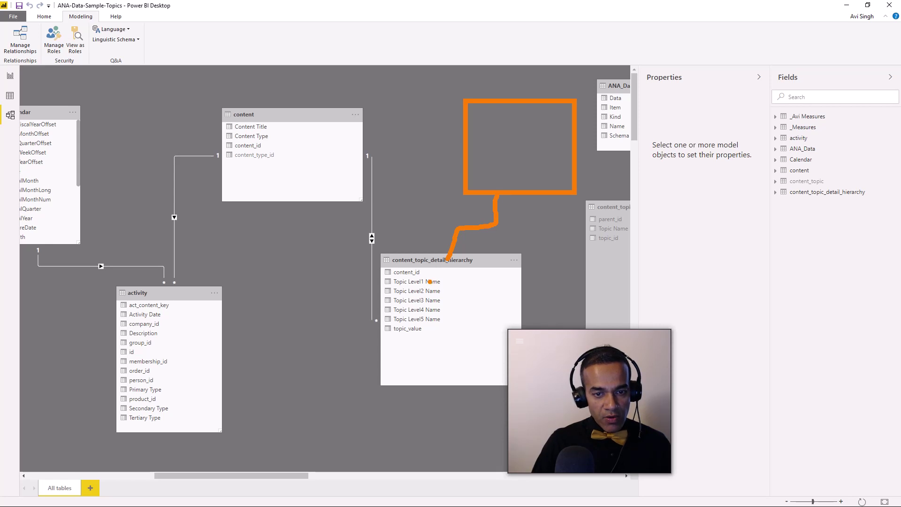
mouse_move(430, 281)
left_mouse_down()
mouse_move(447, 309)
mouse_move(423, 297)
mouse_move(424, 305)
mouse_move(497, 195)
left_mouse_up()
key("ctrl+z")
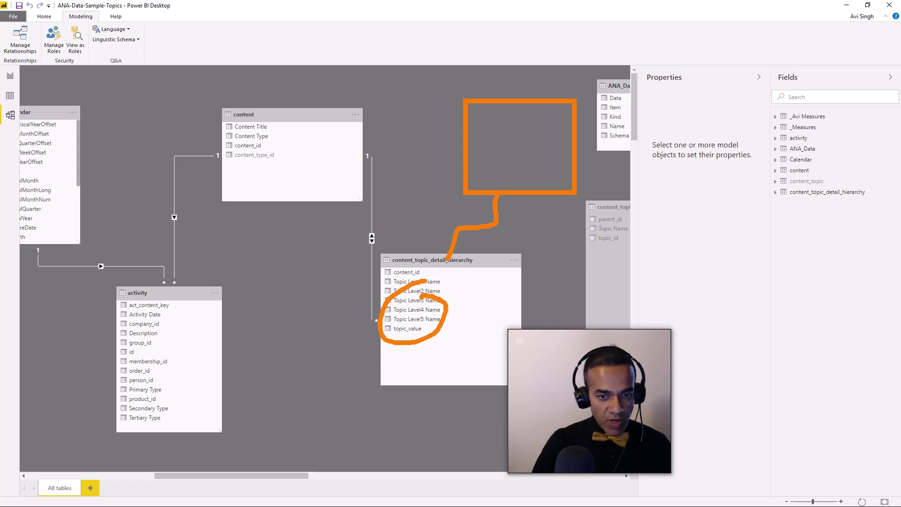
key("ctrl+z")
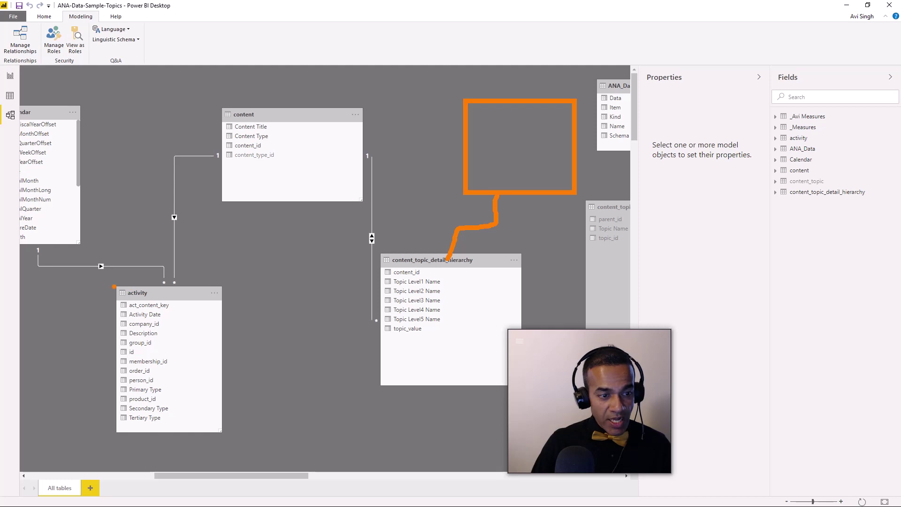
left_click_drag(108, 283, 175, 302)
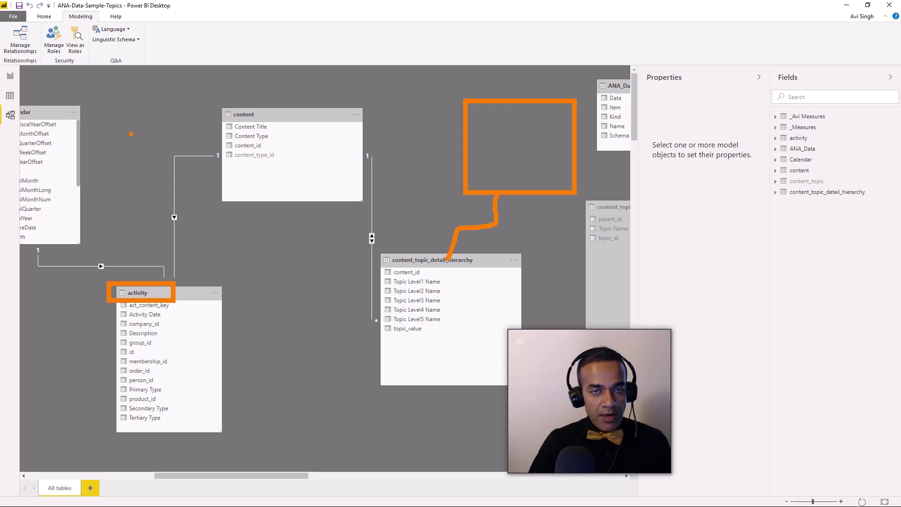
key("Escape")
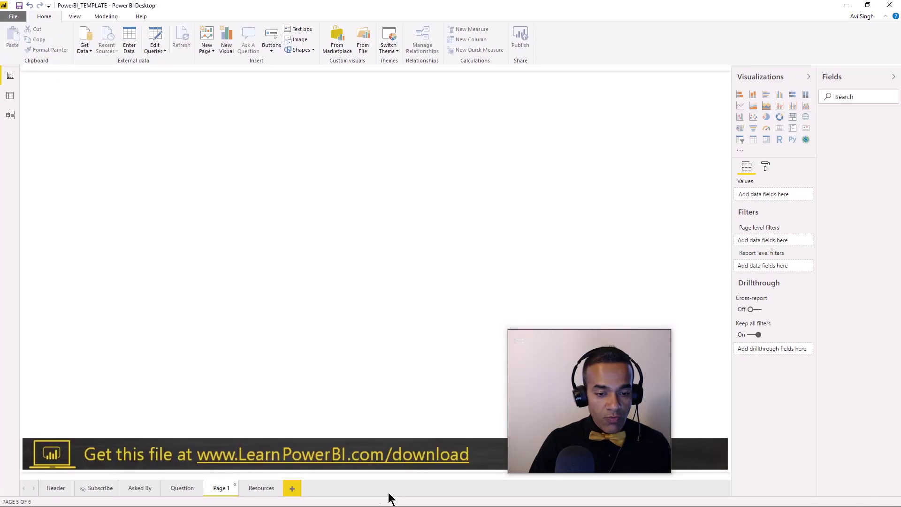
Go to the template's Resources page with its tutorial, livestream and calendar links
left_click(263, 488)
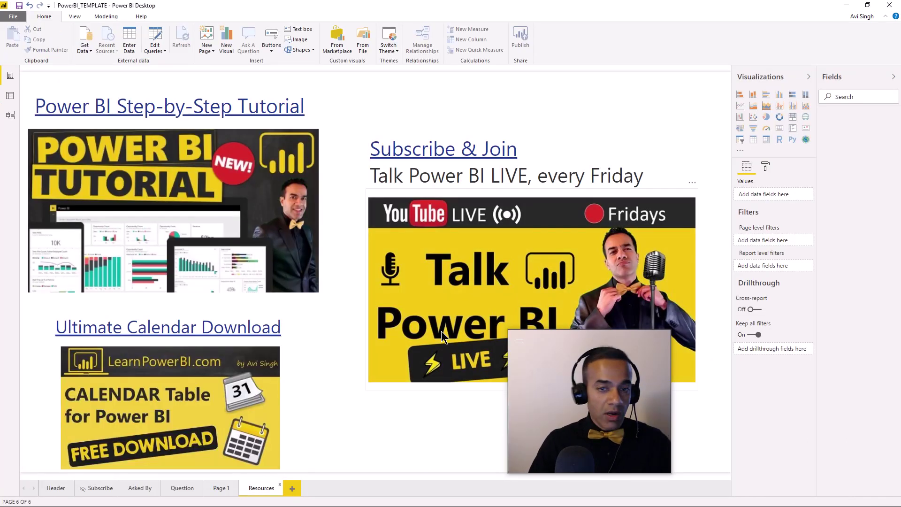
left_click_drag(602, 330, 789, 298)
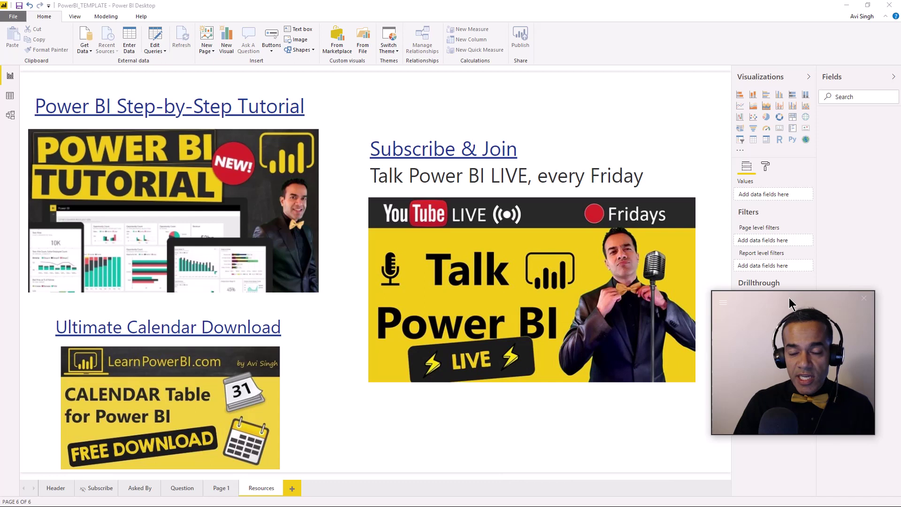